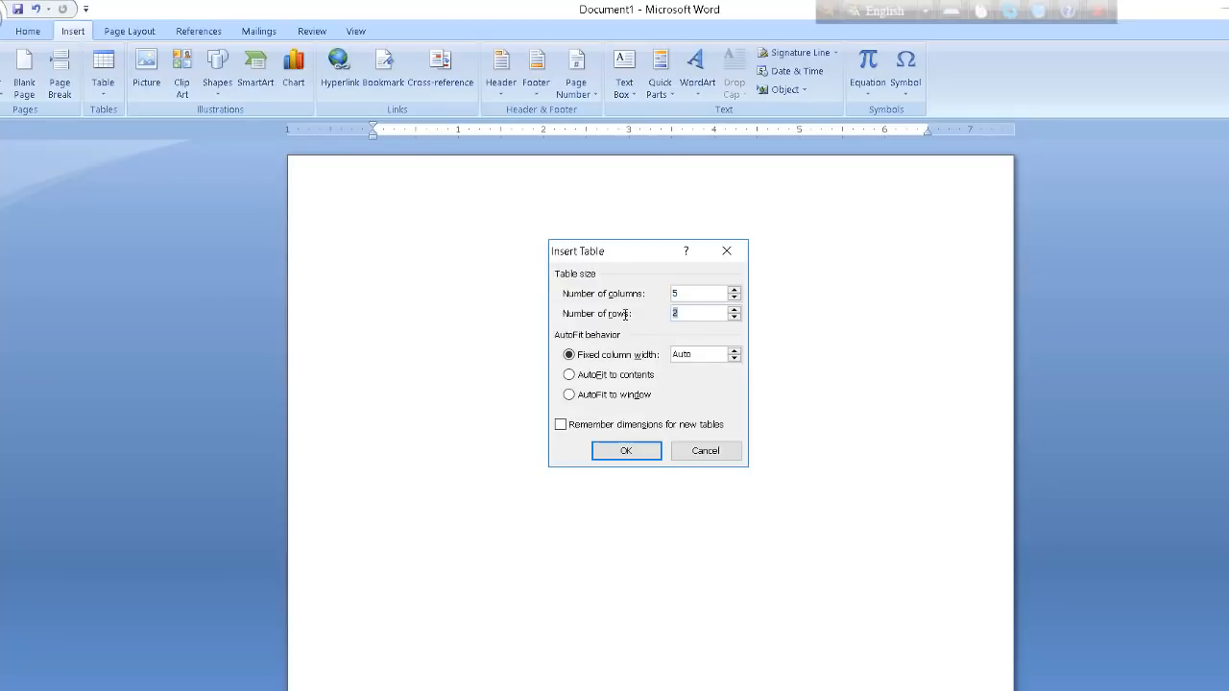
- Insert a table with five columns and four rows
{"action": "type", "text": "4"}
{"action": "left_click", "coordinate": [626, 460]}
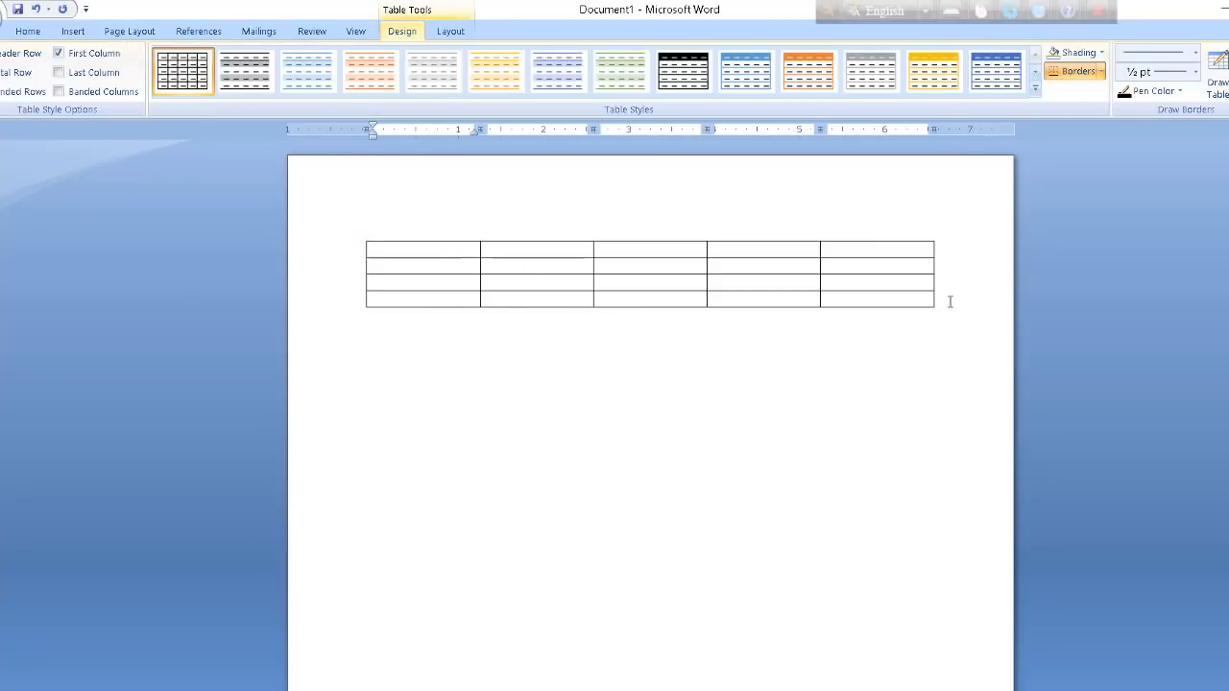
{"action": "left_click", "coordinate": [38, 38]}
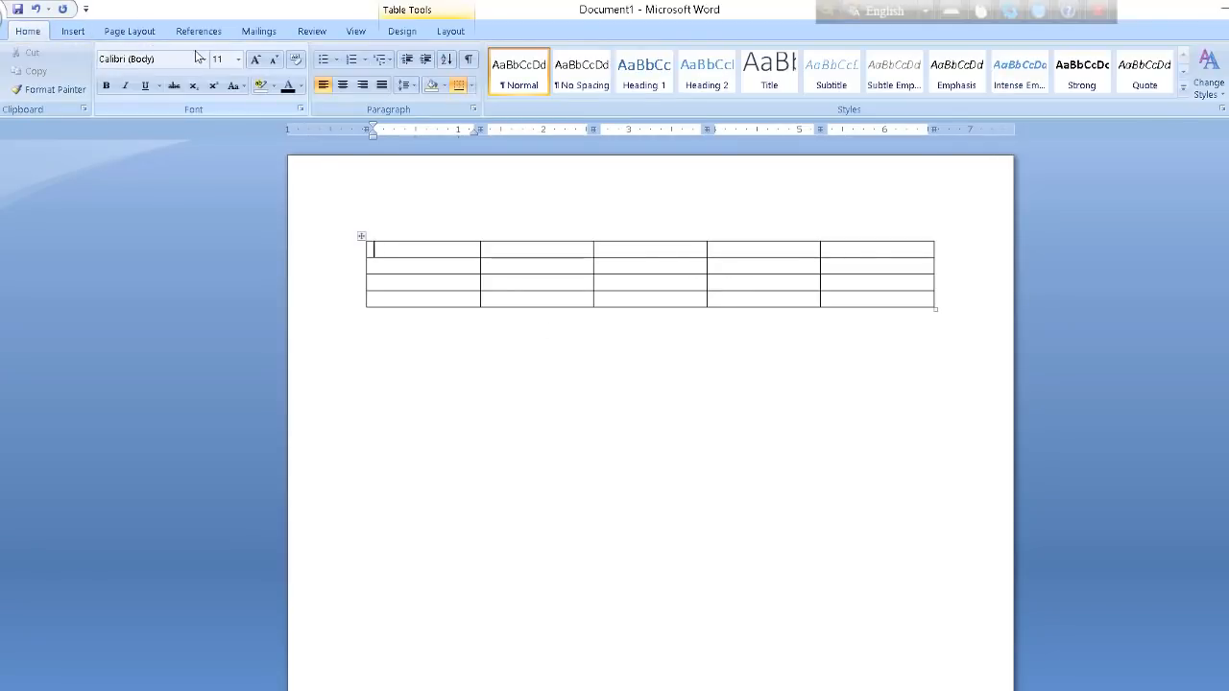
{"action": "left_click", "coordinate": [72, 31]}
{"action": "left_click", "coordinate": [103, 72]}
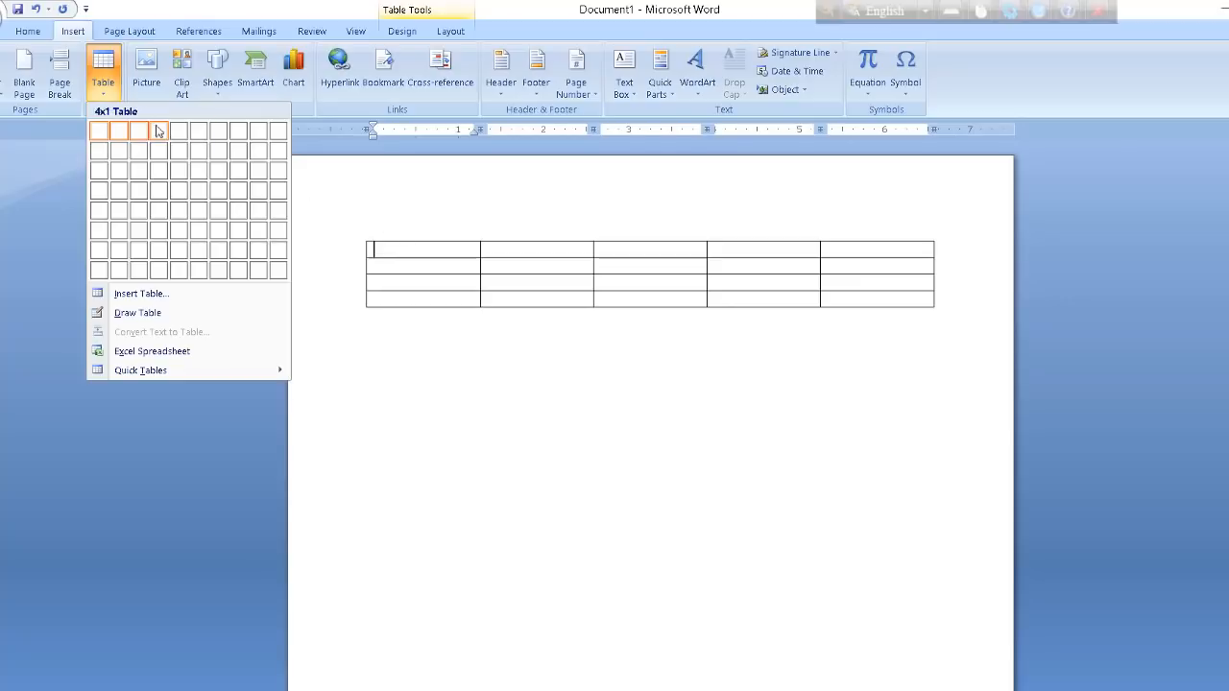
{"action": "left_click", "coordinate": [130, 293]}
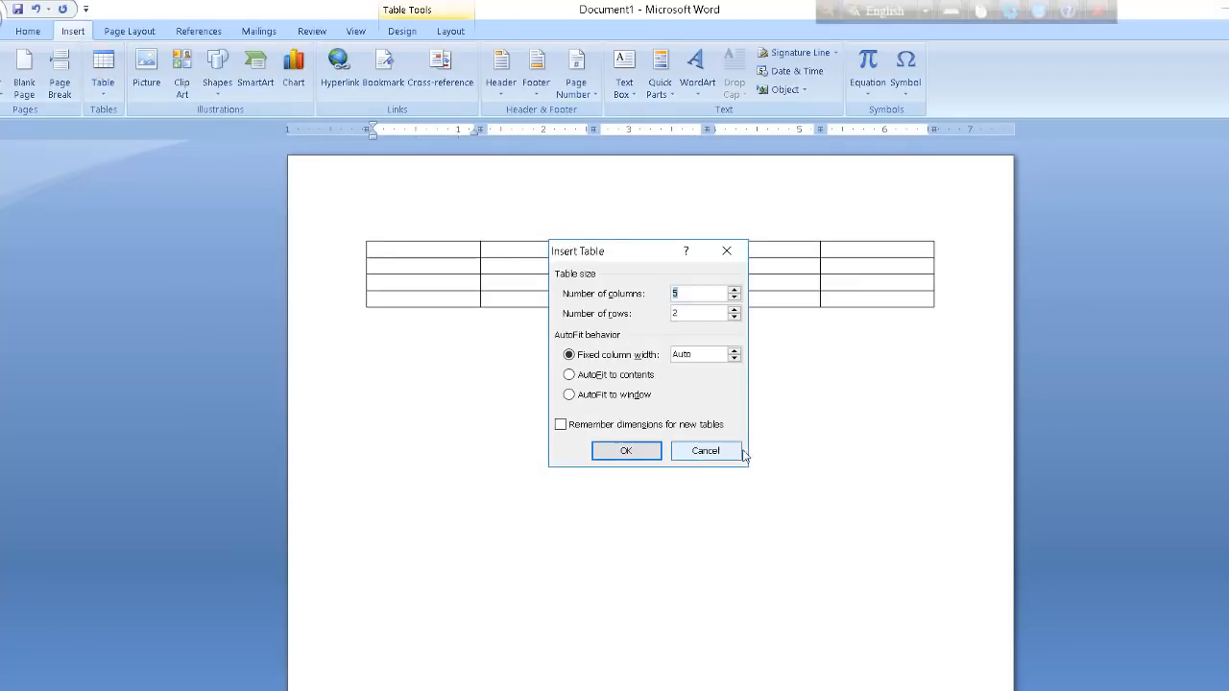
{"action": "left_click", "coordinate": [703, 456]}
- Create a single-cell table below the existing table from a text line of hyphens enclosed by plus signs
{"action": "left_click", "coordinate": [938, 270]}
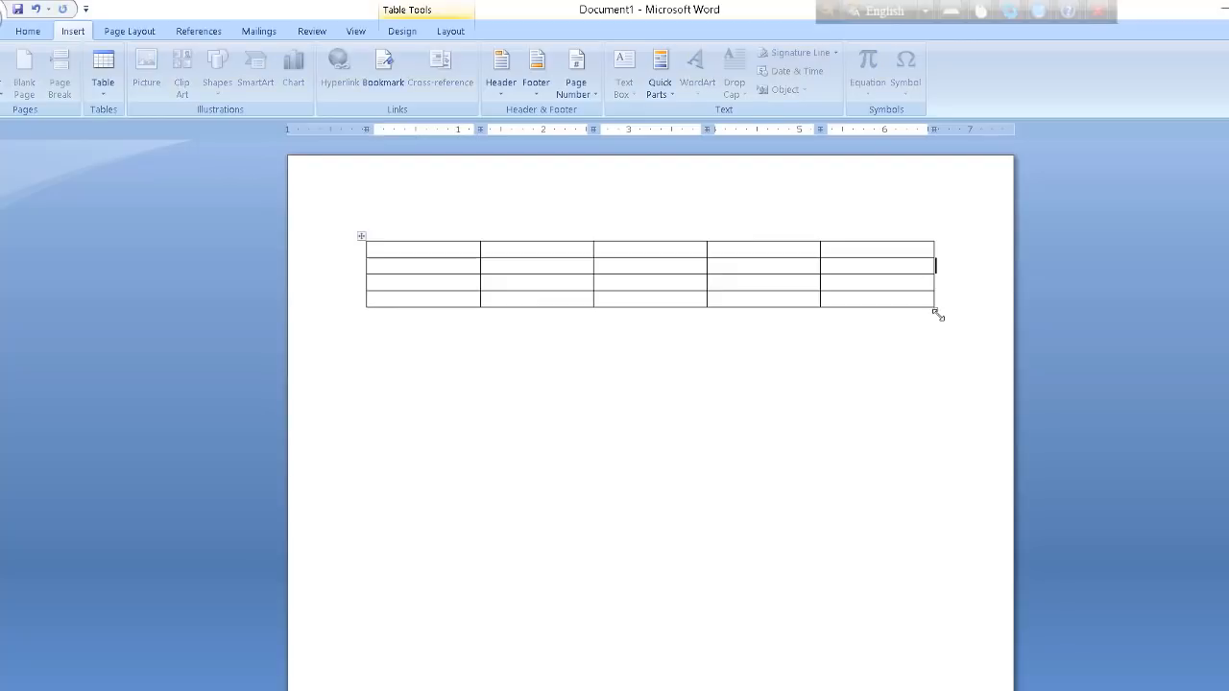
{"action": "left_click", "coordinate": [937, 310]}
{"action": "left_click", "coordinate": [881, 314]}
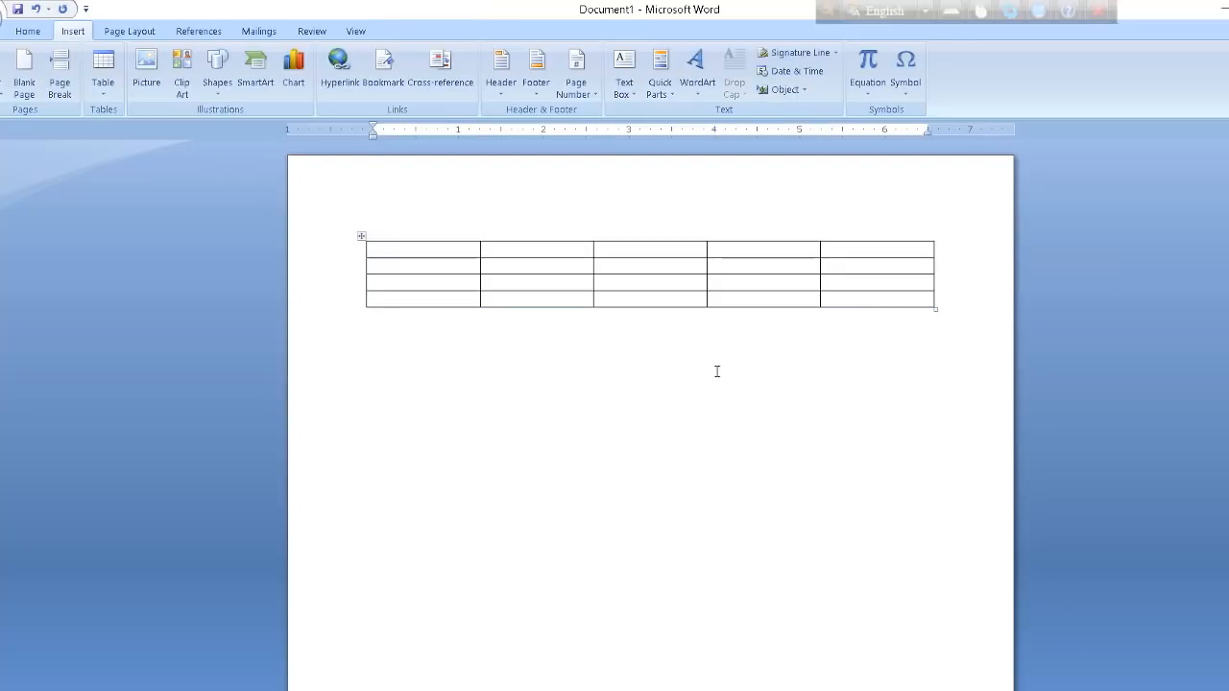
{"action": "key", "text": "Return"}
{"action": "key", "text": "Return"}
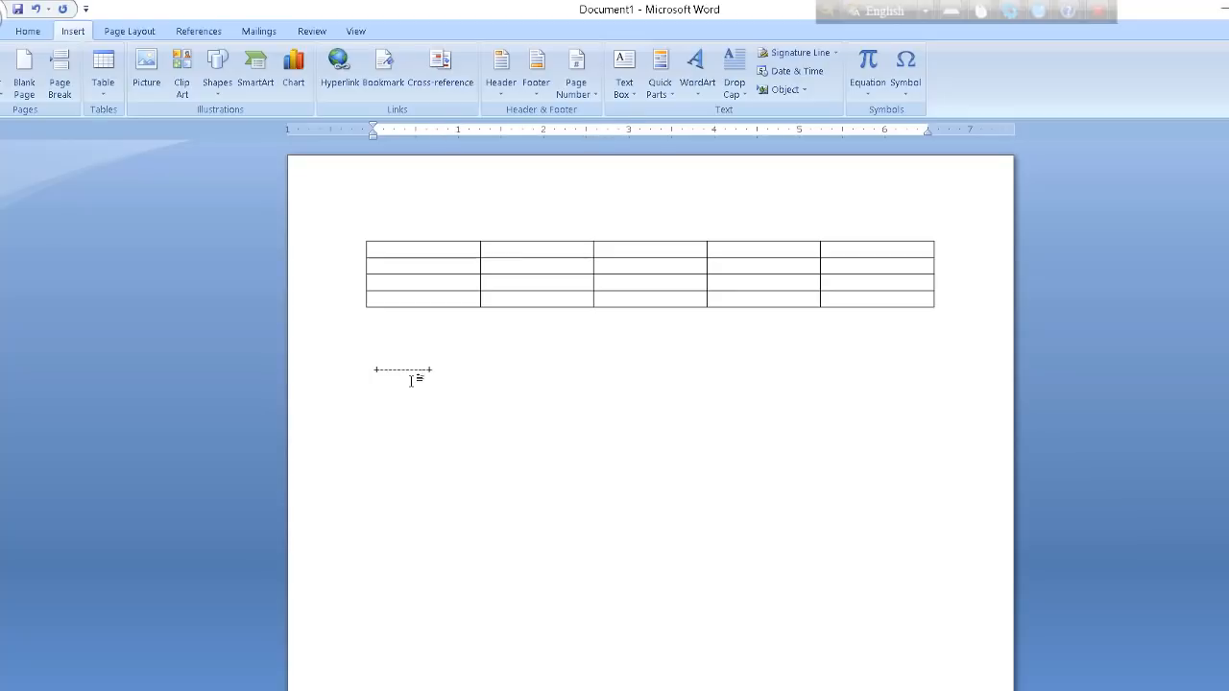
{"action": "key", "text": "Return"}
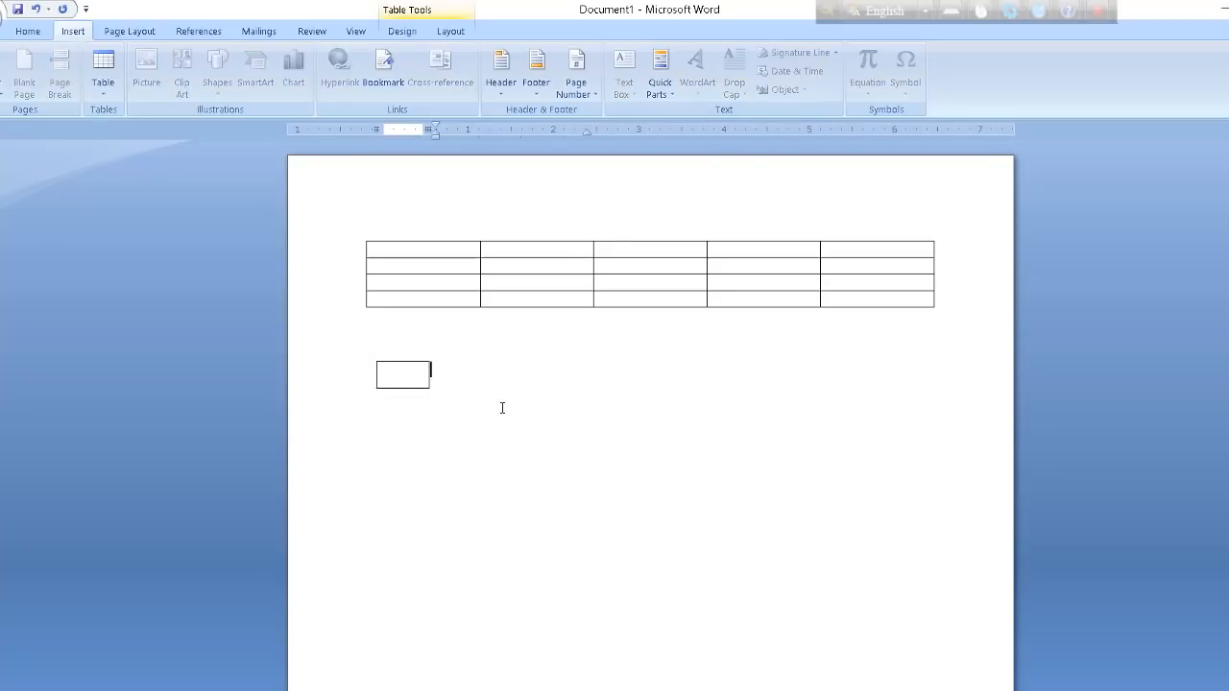
- Replace the single-cell table with a one-row, four-column table built from a text line of plus signs and hyphens
{"action": "left_click", "coordinate": [352, 367]}
{"action": "key", "text": "BackSpace"}
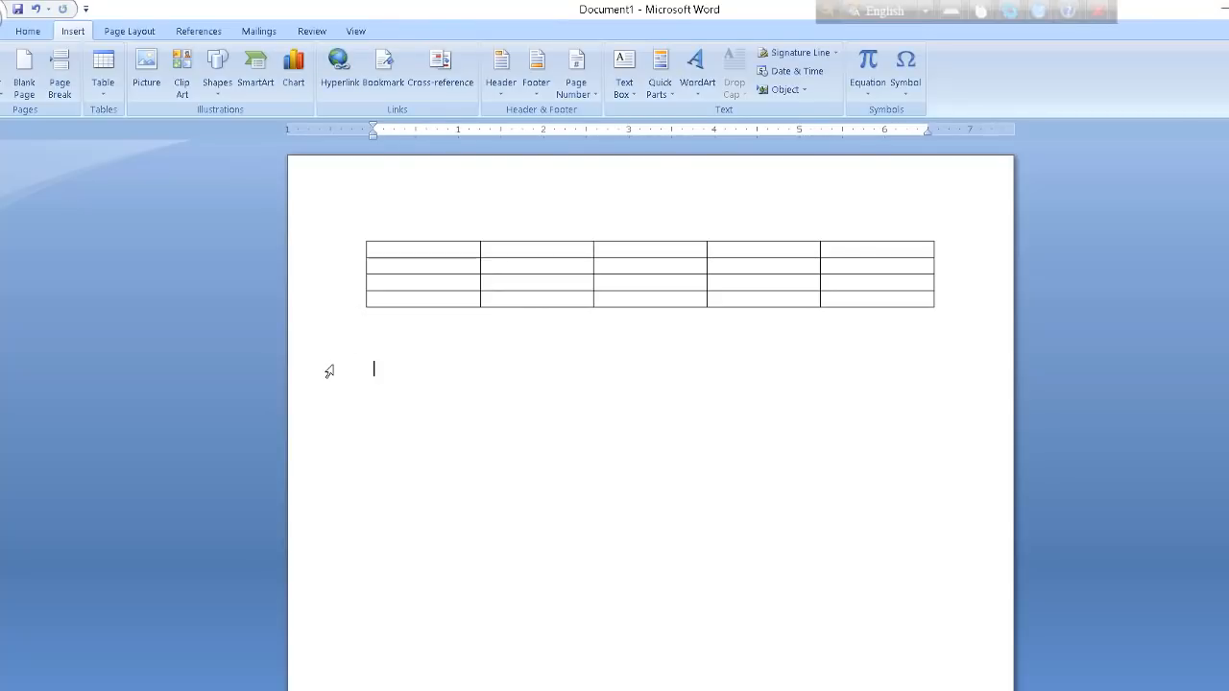
{"action": "type", "text": "+--------+"}
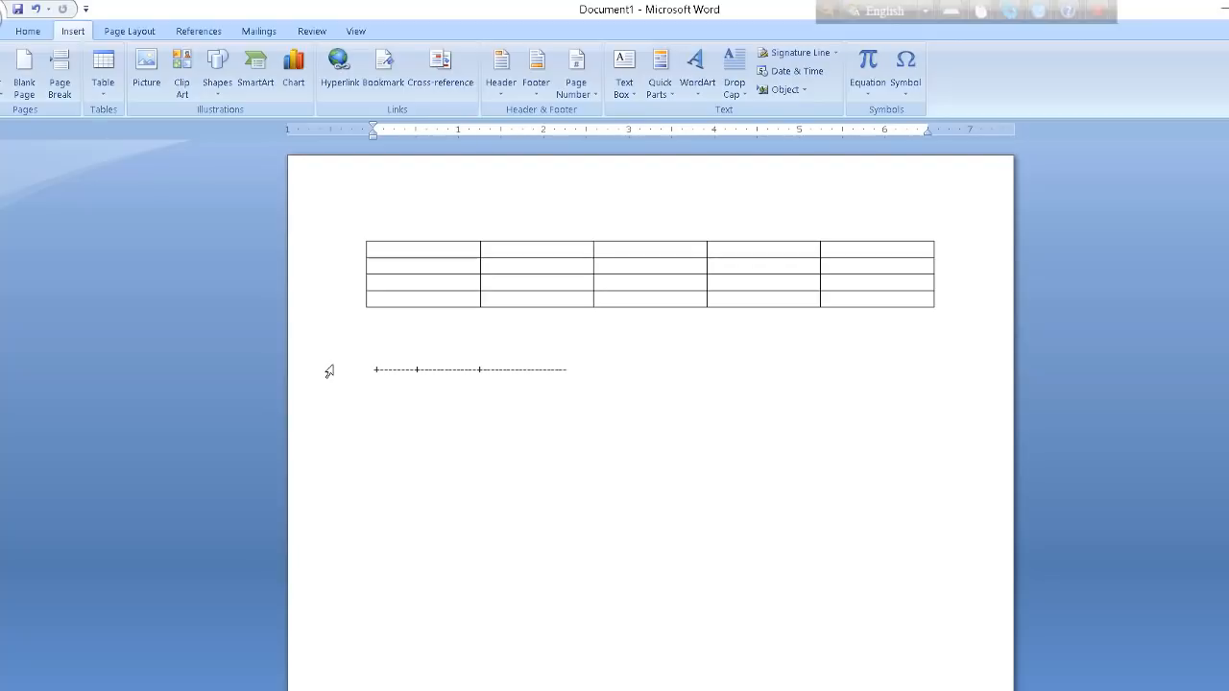
{"action": "type", "text": "+--------------"}
{"action": "type", "text": "+------------------+"}
{"action": "key", "text": "Return"}
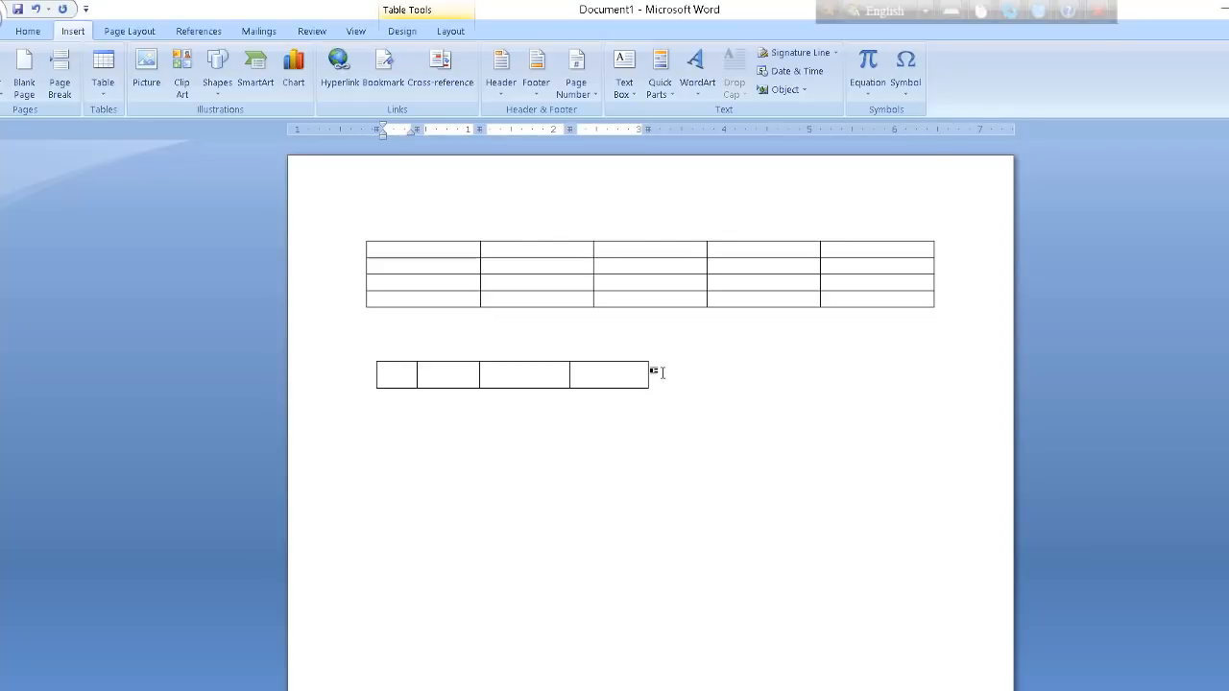
- Delete the one-row, four-column table below the main table
{"action": "left_click_drag", "start_coordinate": [652, 375], "coordinate": [380, 374]}
{"action": "key", "text": "BackSpace"}
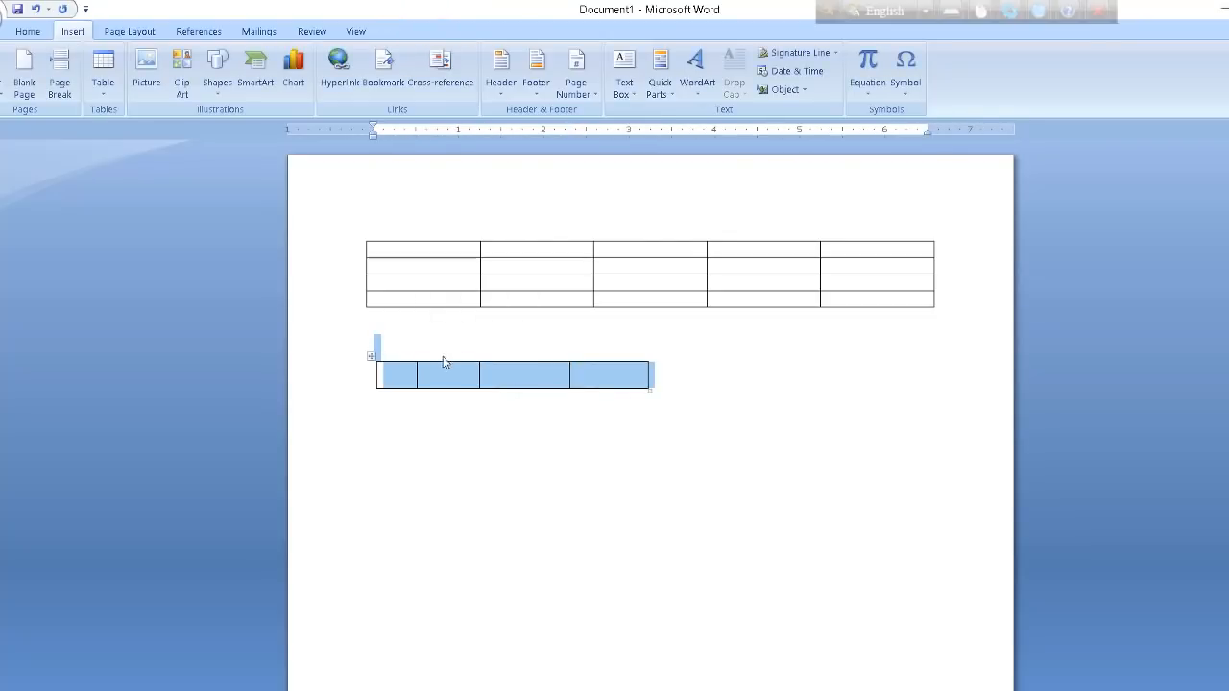
{"action": "key", "text": "BackSpace"}
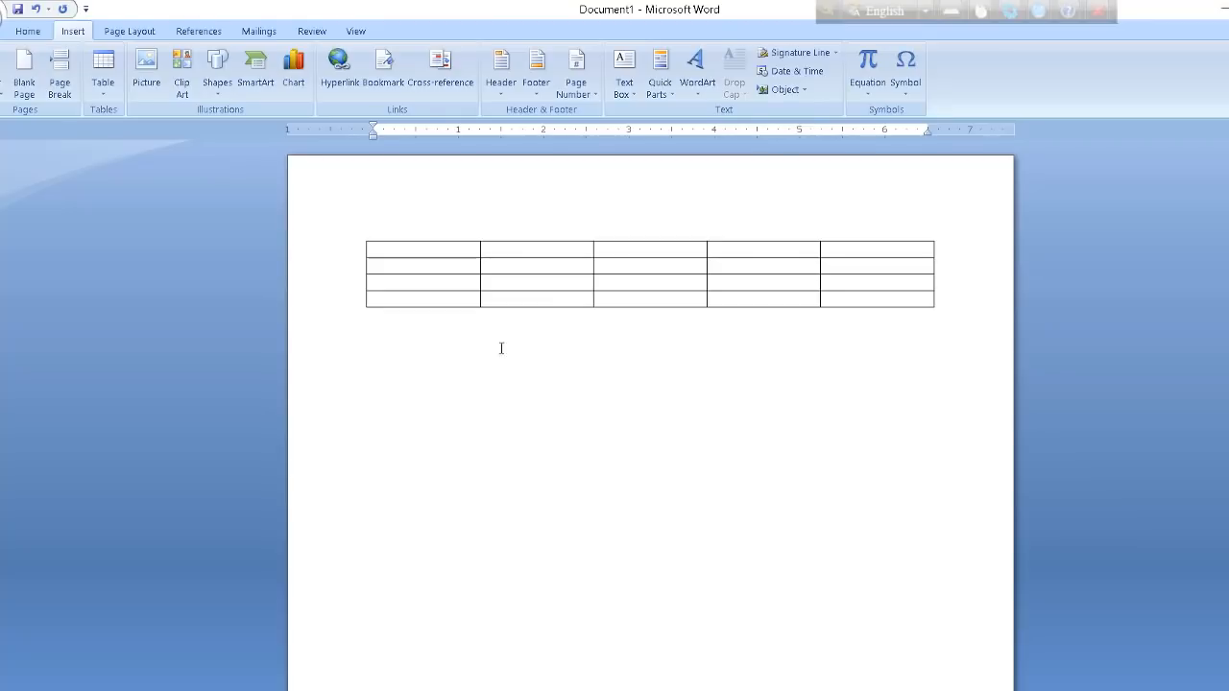
- Fill the first four cells of the table's top row with 20, 25, 30 and 40
{"action": "left_click", "coordinate": [410, 245]}
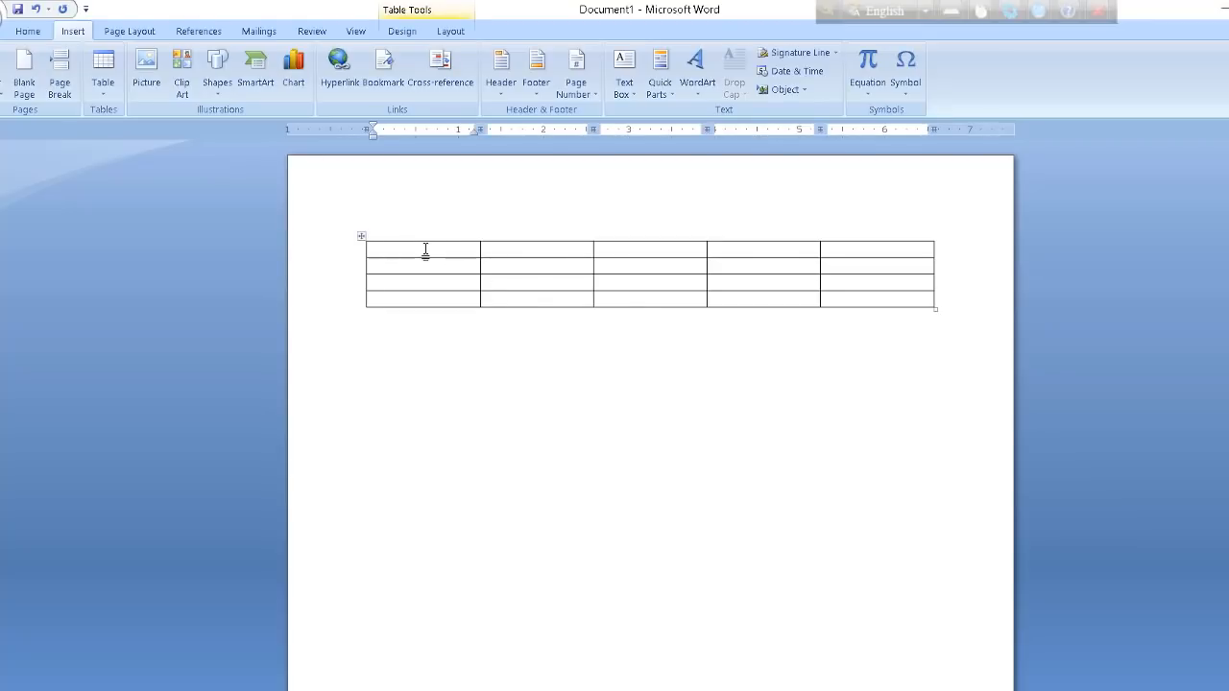
{"action": "type", "text": "20"}
{"action": "left_click", "coordinate": [524, 244]}
{"action": "left_click", "coordinate": [525, 251]}
{"action": "type", "text": "25"}
{"action": "key", "text": "Tab"}
{"action": "key", "text": "Return"}
{"action": "type", "text": "3"}
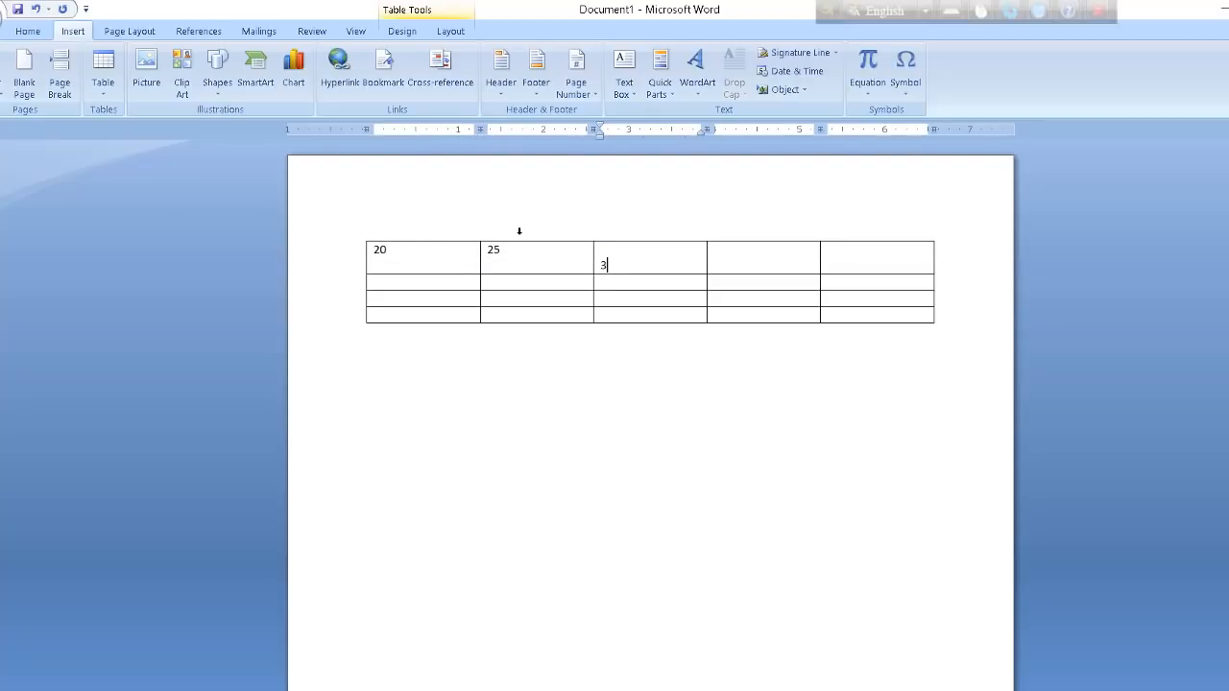
{"action": "key", "text": "BackSpace"}
{"action": "key", "text": "BackSpace"}
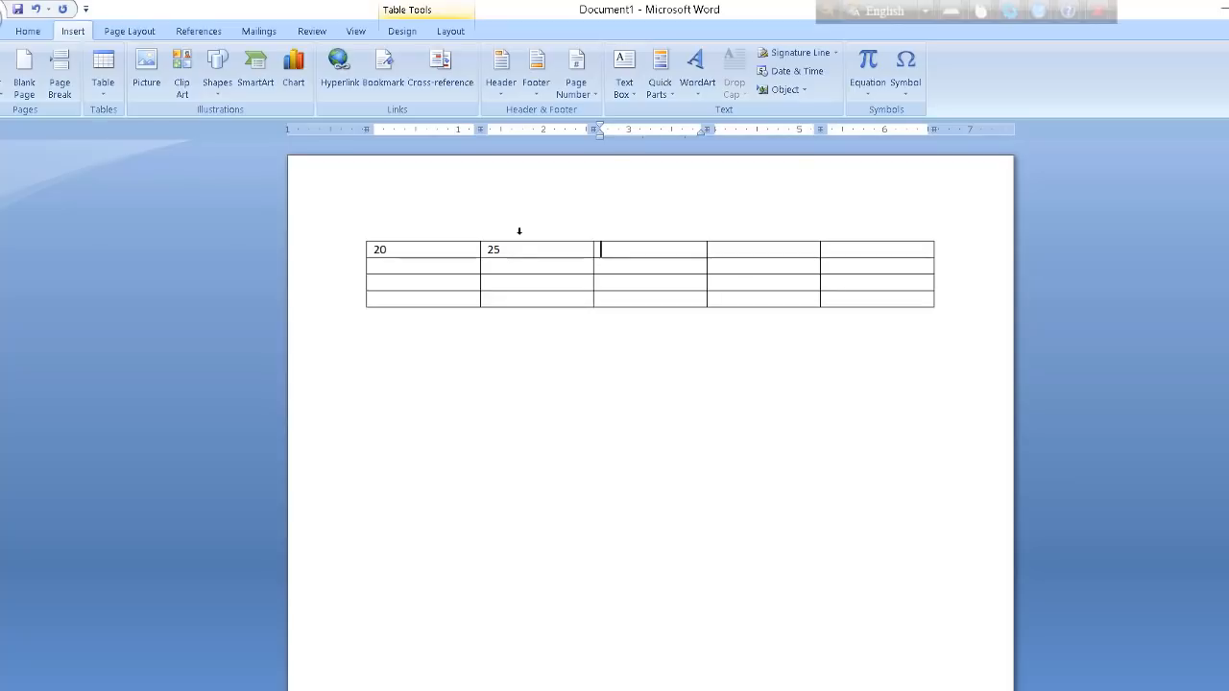
{"action": "type", "text": "30"}
{"action": "key", "text": "Tab"}
{"action": "left_click_drag", "start_coordinate": [520, 252], "coordinate": [485, 249]}
{"action": "left_click", "coordinate": [535, 259]}
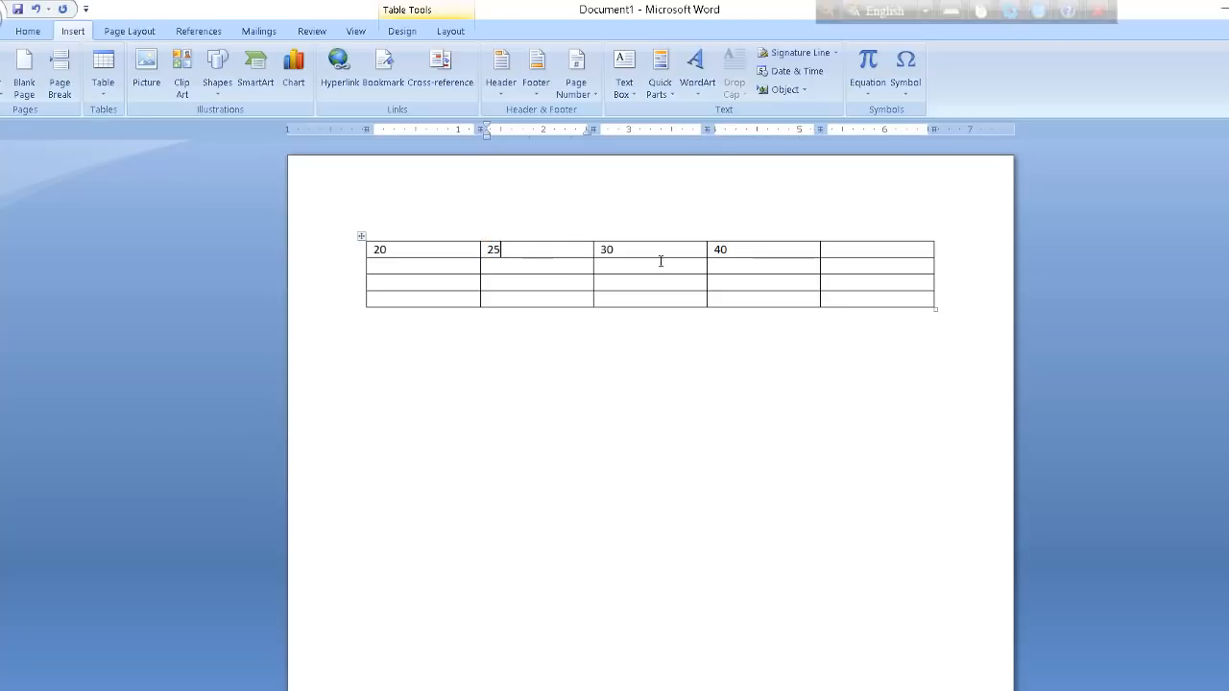
- Go back from the fourth cell to the first cell of the top row and replace its value with 60
{"action": "left_click", "coordinate": [768, 251]}
{"action": "left_click", "coordinate": [511, 249]}
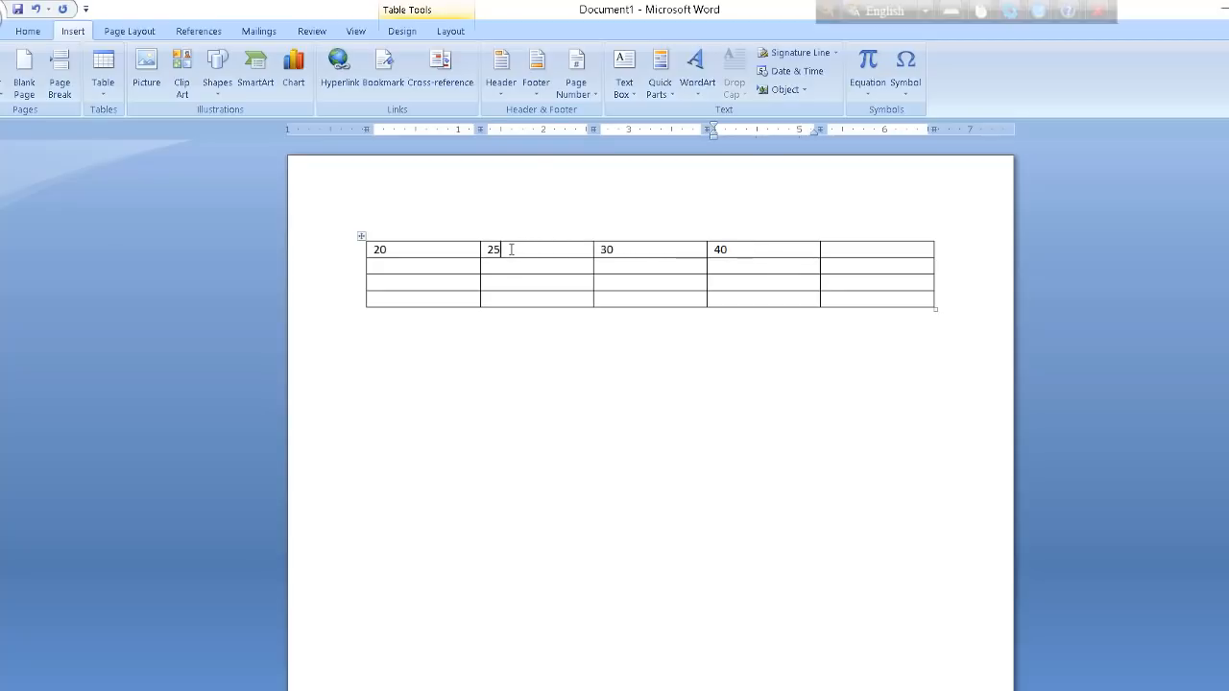
{"action": "left_click", "coordinate": [762, 254]}
{"action": "key", "text": "shift+Tab"}
{"action": "key", "text": "shift+Tab"}
{"action": "key", "text": "shift+Tab"}
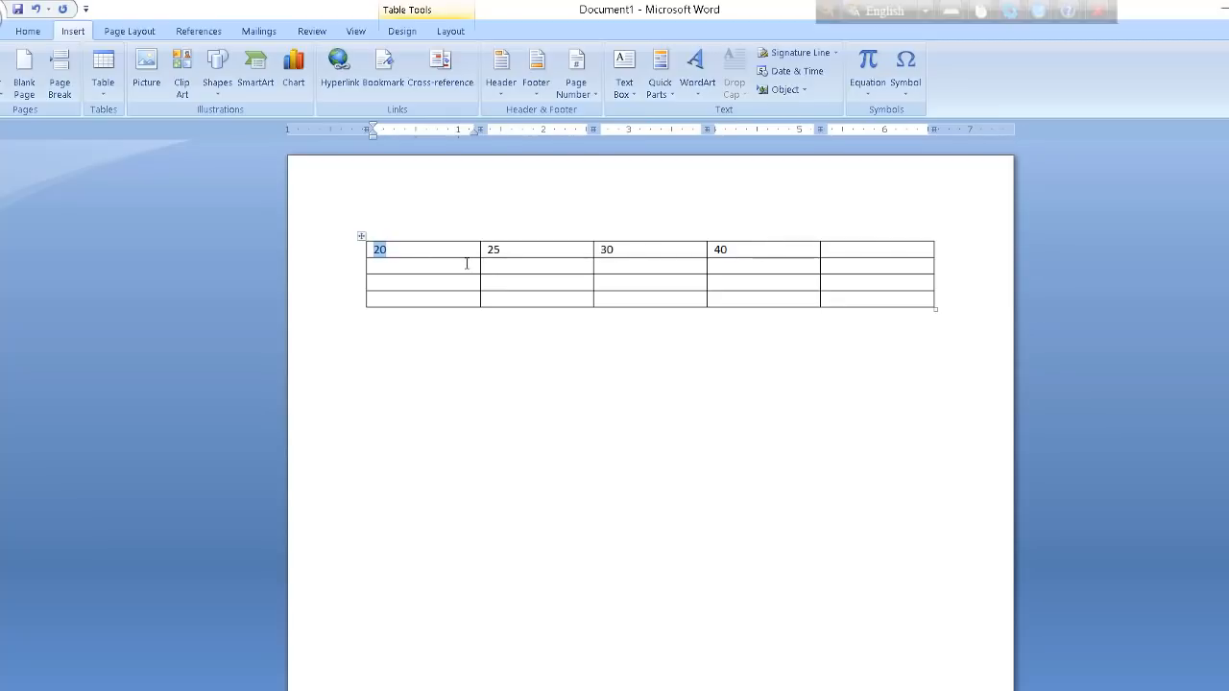
{"action": "type", "text": "60"}
- Step backwards through the top row one cell at a time, from the fourth cell to the first
{"action": "left_click", "coordinate": [775, 255]}
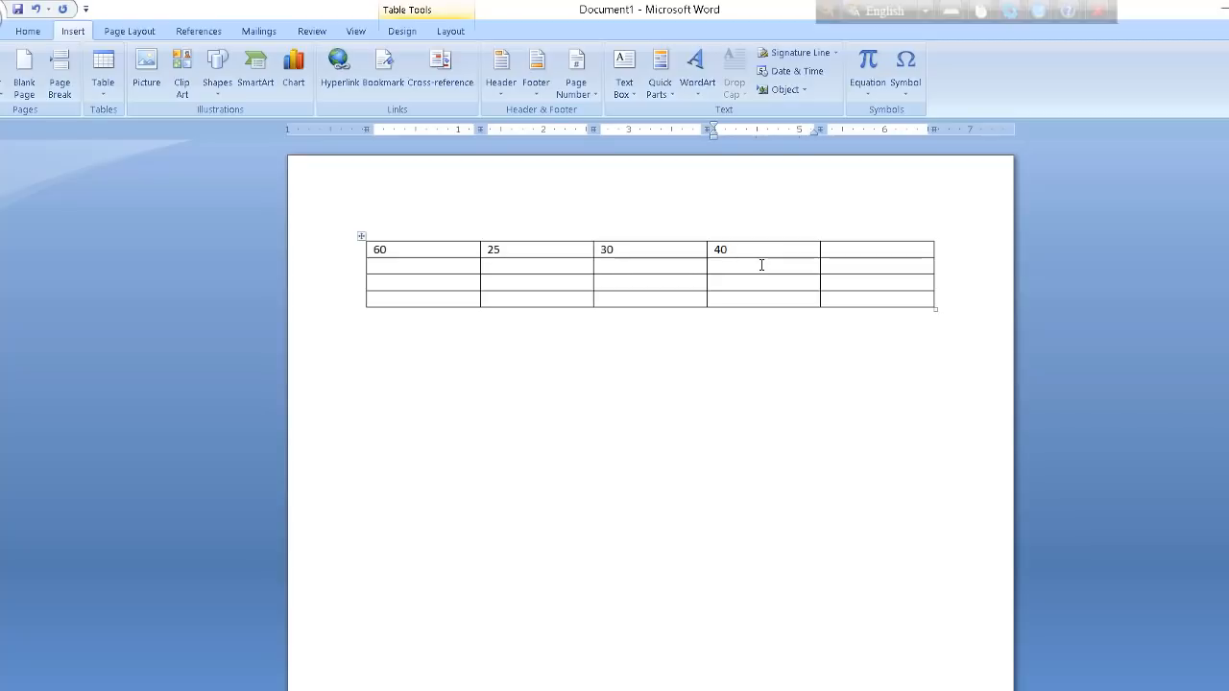
{"action": "key", "text": "shift+Tab"}
{"action": "key", "text": "shift+Tab"}
{"action": "key", "text": "shift+Tab"}
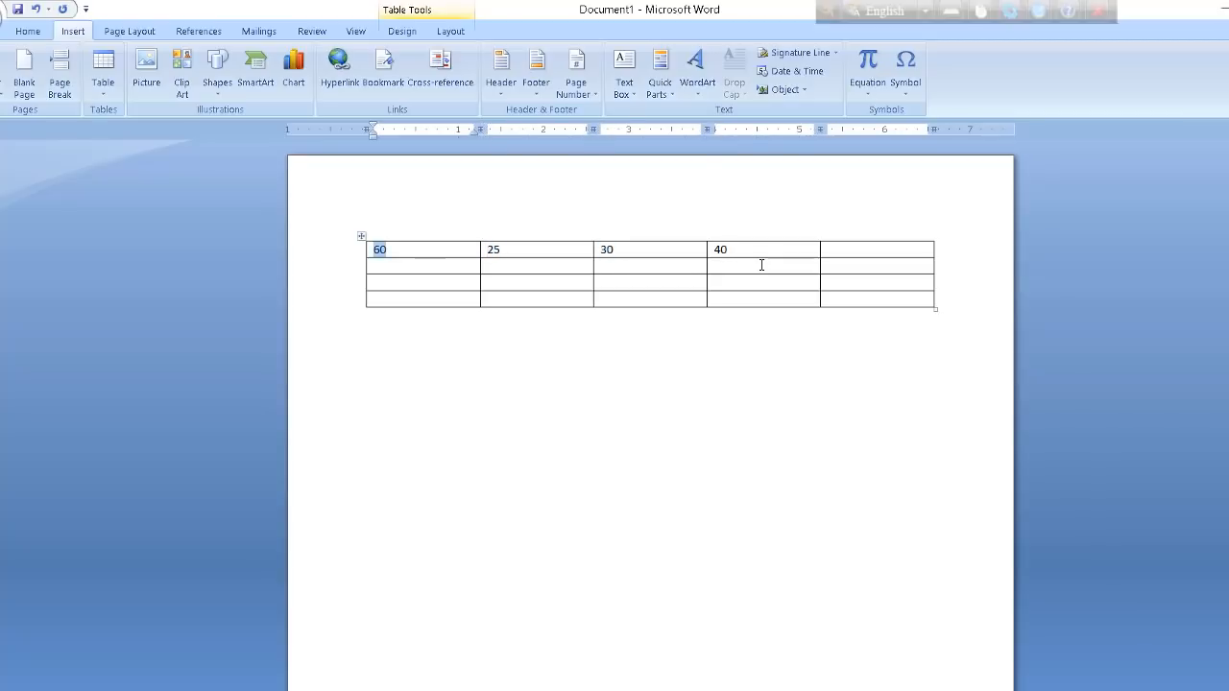
{"action": "left_click", "coordinate": [403, 253]}
- Enter 60 in the last cell of the top row and copy the whole row into the three rows below
{"action": "left_click", "coordinate": [835, 252]}
{"action": "type", "text": "60"}
{"action": "left_click_drag", "start_coordinate": [375, 249], "coordinate": [843, 250]}
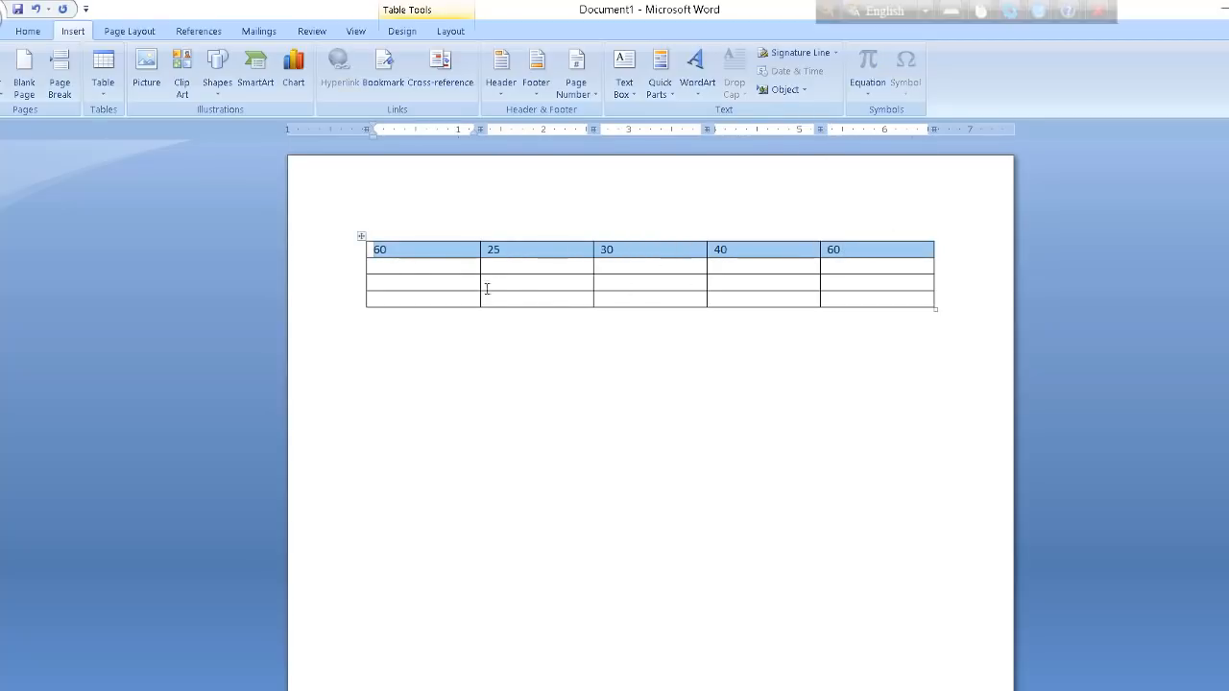
{"action": "left_click_drag", "start_coordinate": [417, 275], "coordinate": [872, 305]}
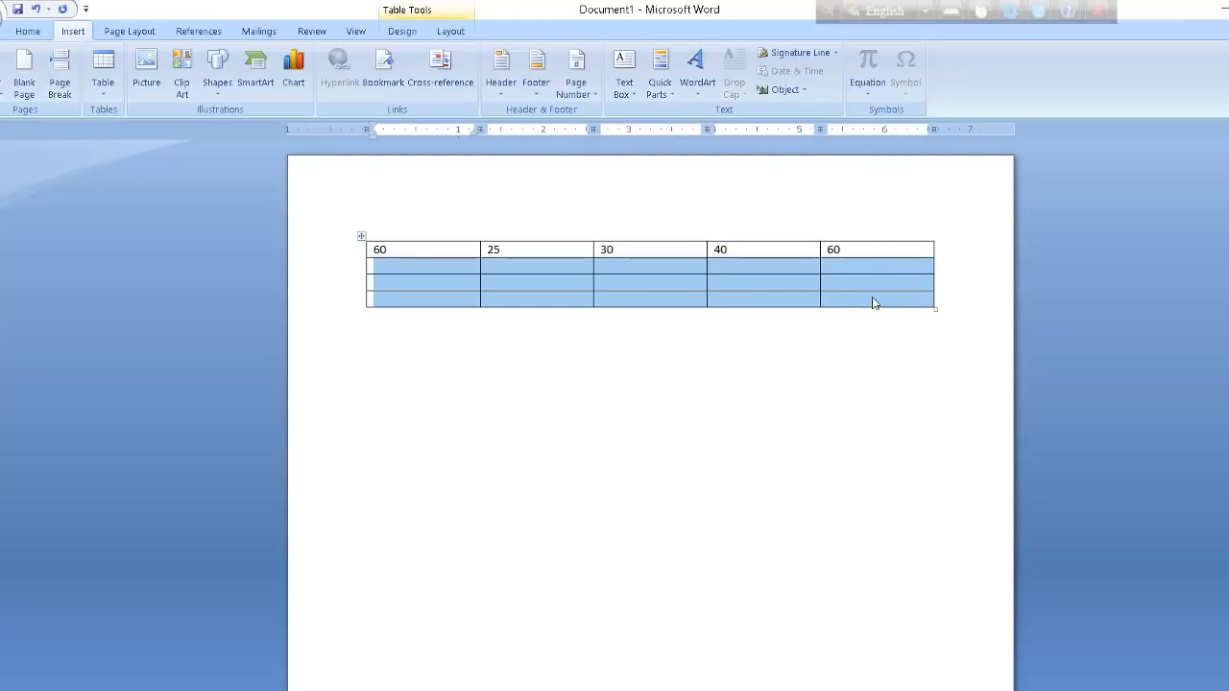
{"action": "key", "text": "ctrl+v"}
{"action": "left_click", "coordinate": [888, 302]}
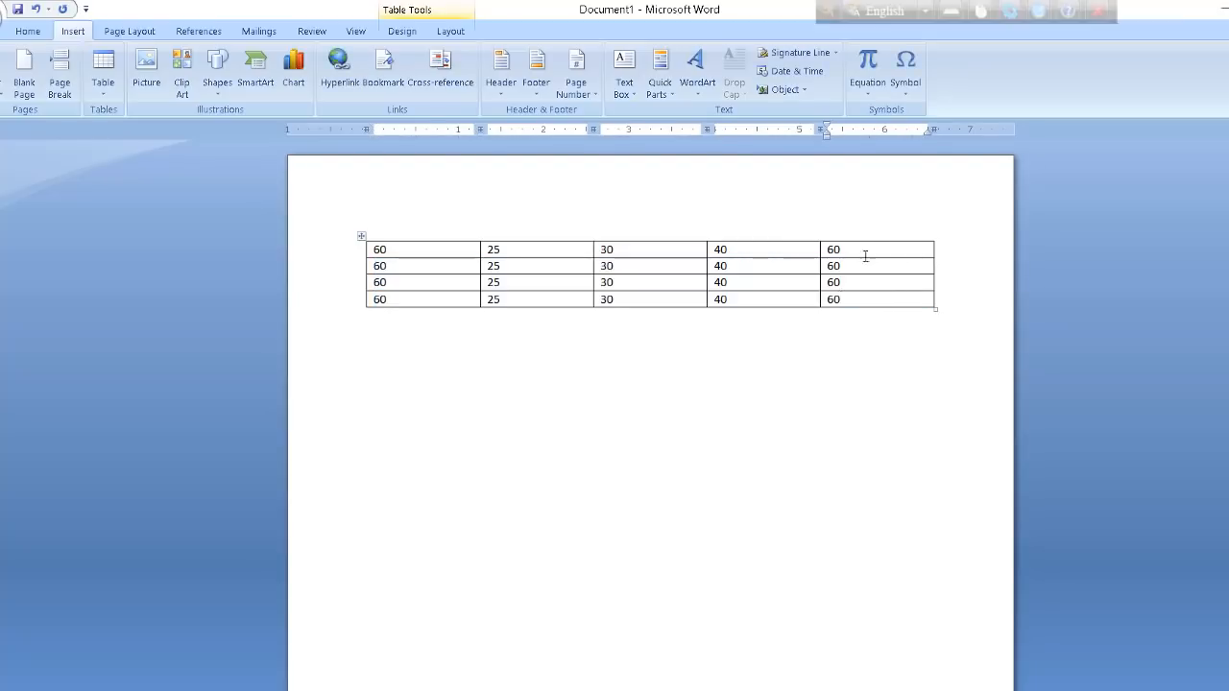
- Split the bottom two rows off the table by moving them down as a separate table
{"action": "left_click", "coordinate": [866, 253]}
{"action": "left_click_drag", "start_coordinate": [403, 282], "coordinate": [870, 302]}
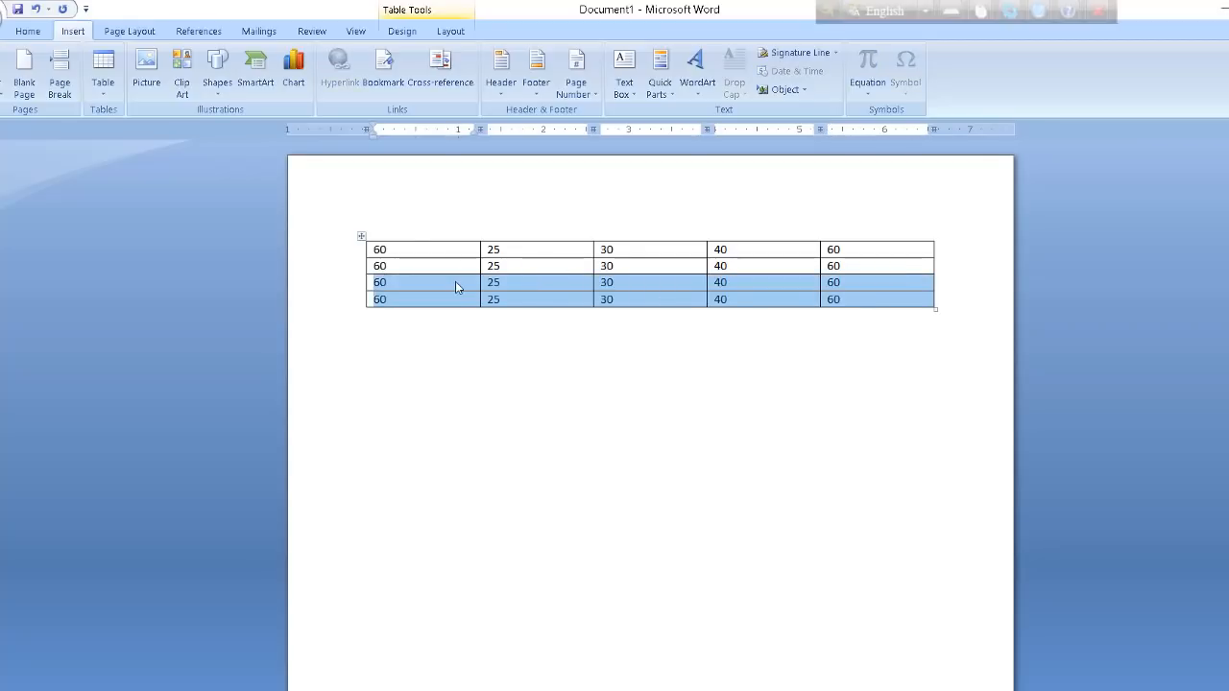
{"action": "left_click_drag", "start_coordinate": [455, 287], "coordinate": [874, 298]}
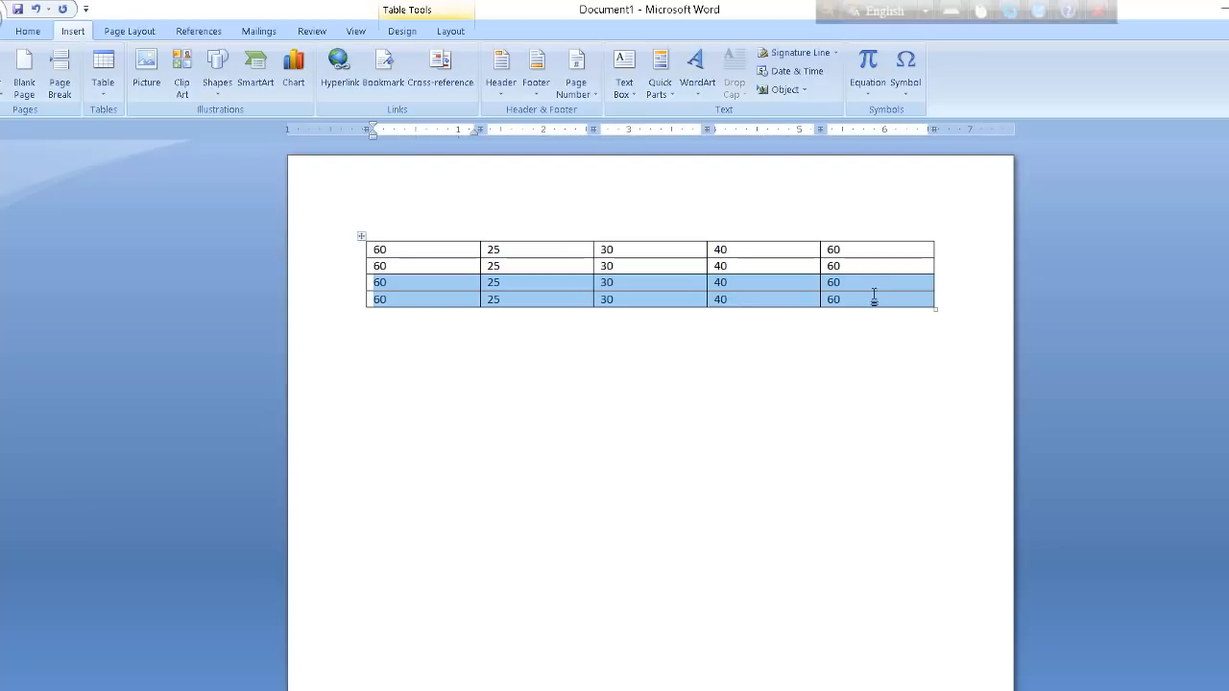
{"action": "left_click_drag", "start_coordinate": [419, 287], "coordinate": [851, 305]}
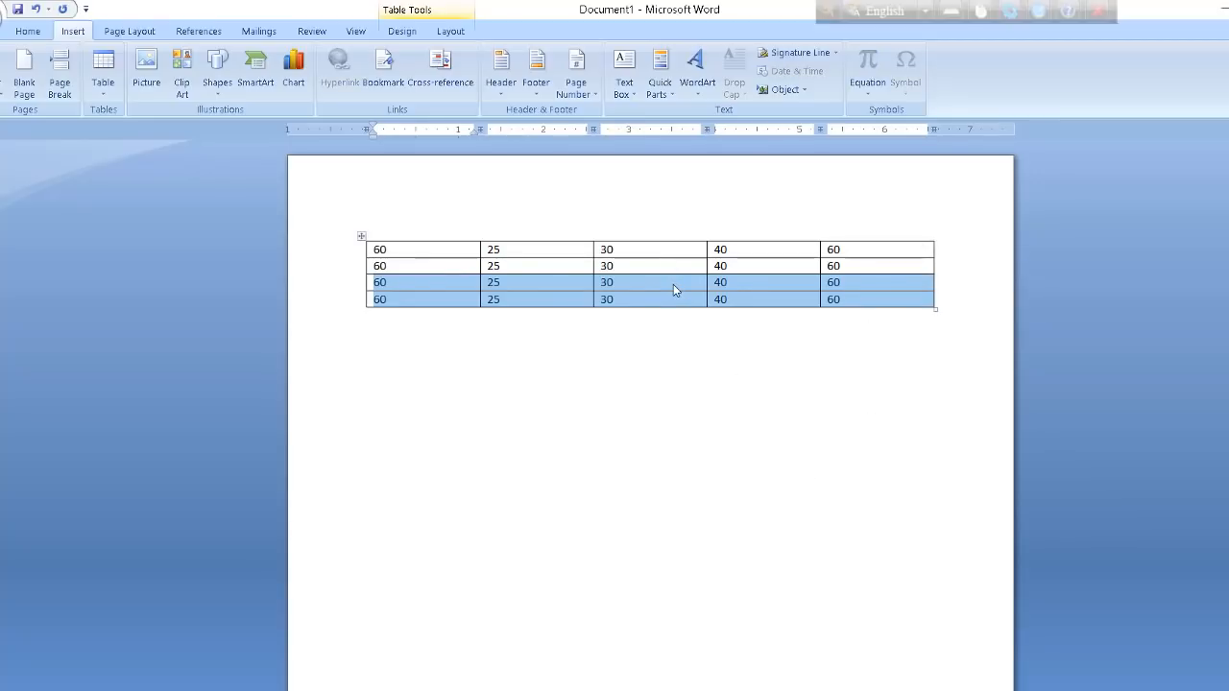
{"action": "left_click", "coordinate": [448, 284]}
{"action": "left_click_drag", "start_coordinate": [444, 285], "coordinate": [864, 298]}
{"action": "key", "text": "alt+shift+Down"}
{"action": "key", "text": "alt+shift+Down"}
{"action": "key", "text": "alt+shift+Down"}
{"action": "key", "text": "alt+shift+Down"}
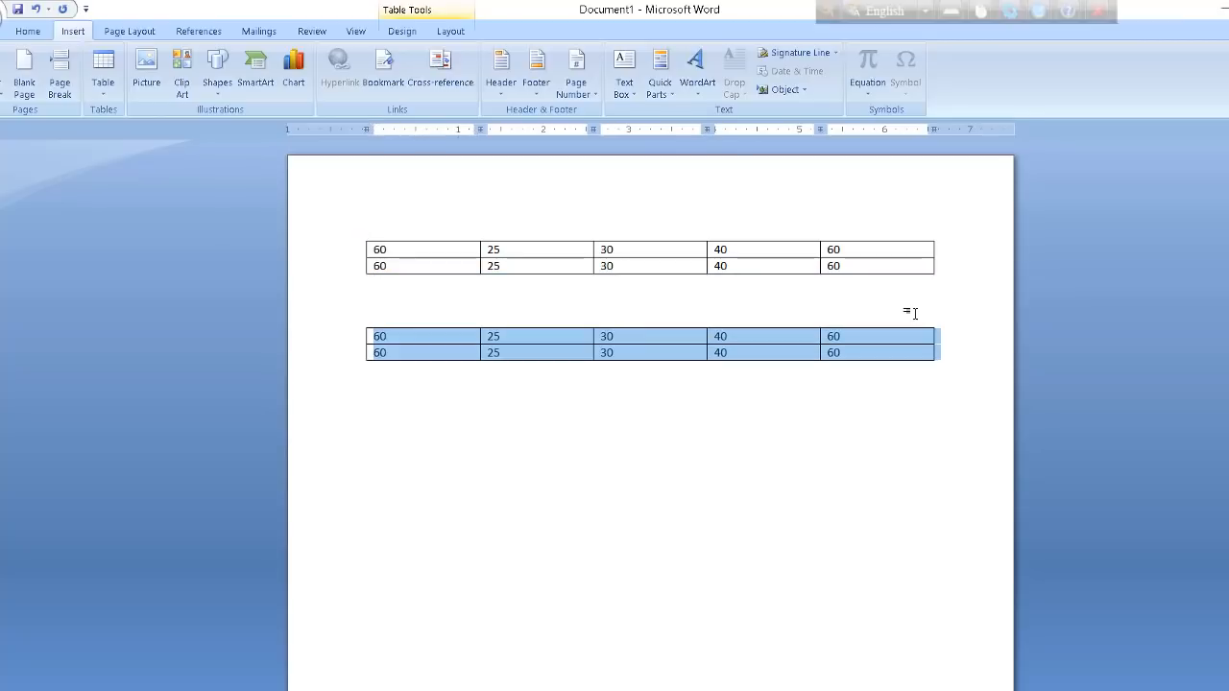
- Shift the detached two-row table up and down repeatedly below the upper table
{"action": "key", "text": "alt+shift+Up"}
{"action": "key", "text": "alt+shift+Up"}
{"action": "key", "text": "alt+shift+Up"}
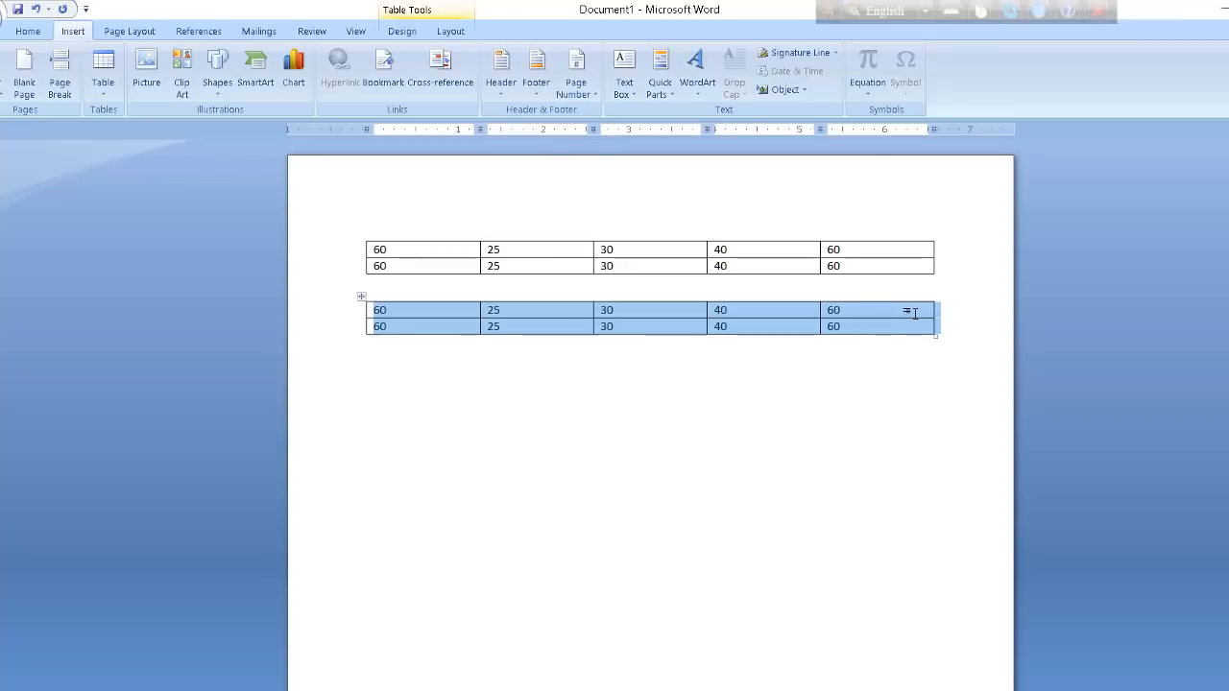
{"action": "key", "text": "alt+shift+Down"}
{"action": "key", "text": "alt+shift+Down"}
{"action": "key", "text": "alt+shift+Down"}
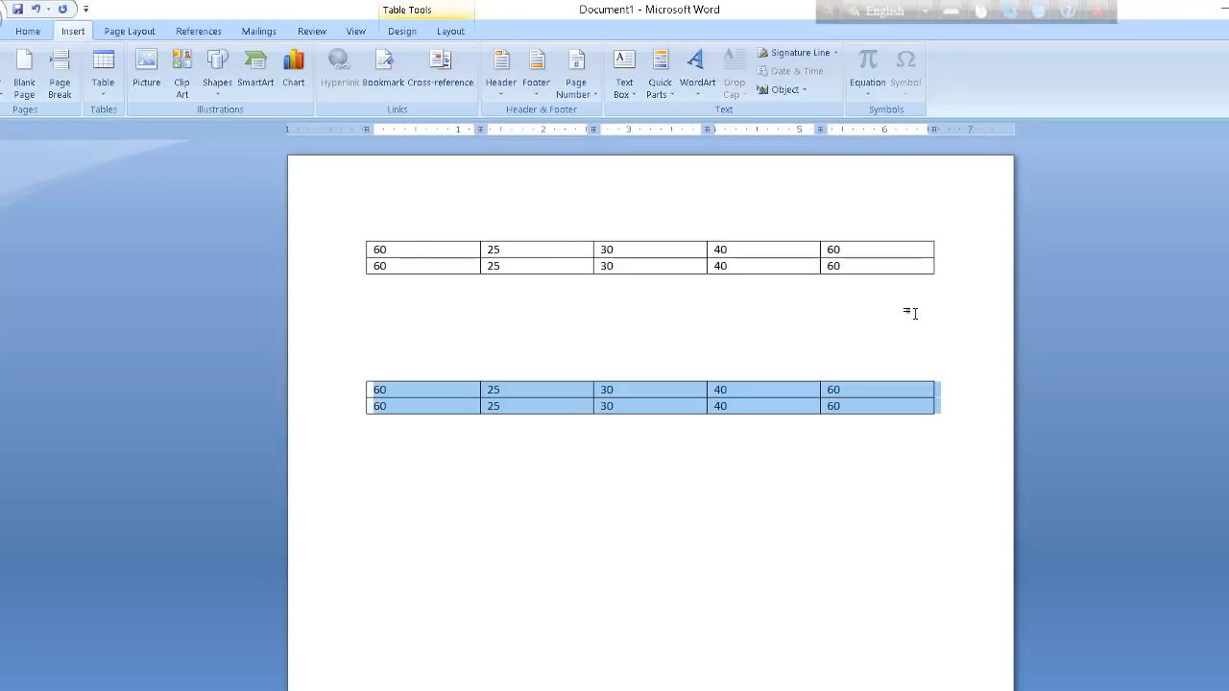
{"action": "key", "text": "alt+shift+Up"}
{"action": "key", "text": "alt+shift+Up"}
{"action": "key", "text": "alt+shift+Down"}
{"action": "key", "text": "alt+shift+Down"}
{"action": "key", "text": "alt+shift+Down"}
{"action": "key", "text": "alt+shift+Up"}
{"action": "key", "text": "alt+shift+Up"}
{"action": "key", "text": "alt+shift+Up"}
{"action": "key", "text": "alt+shift+Up"}
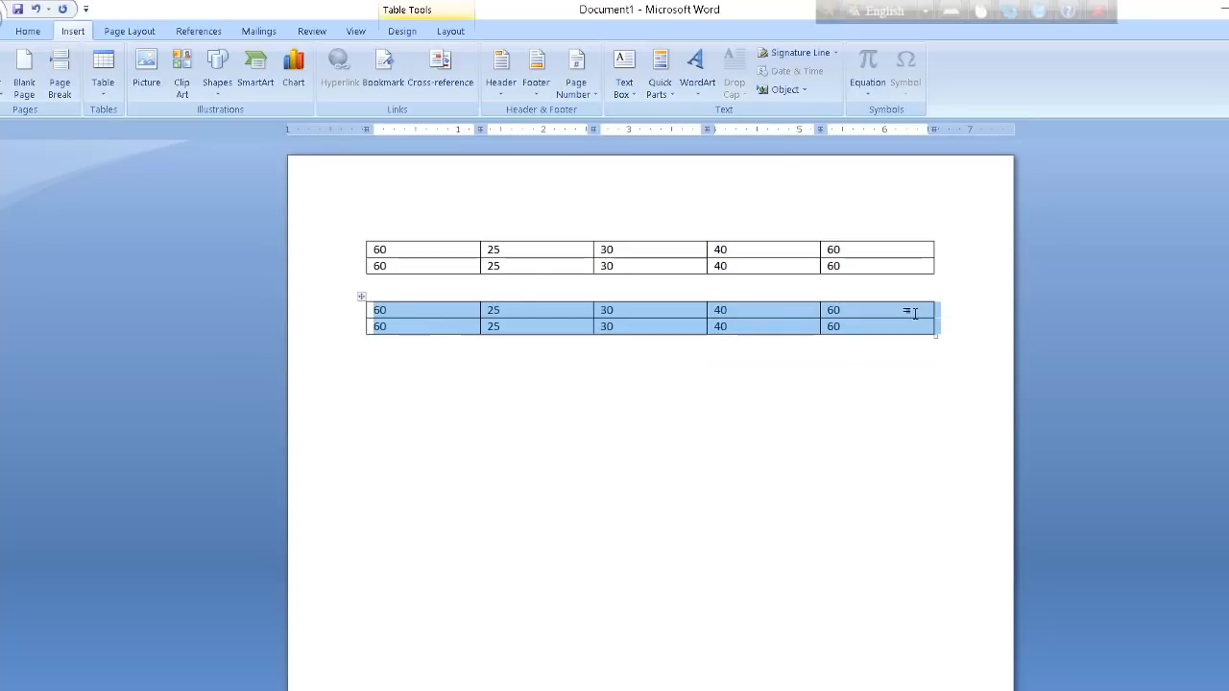
{"action": "key", "text": "alt+shift+Down"}
{"action": "key", "text": "alt+shift+Down"}
{"action": "key", "text": "alt+shift+Down"}
{"action": "key", "text": "alt+shift+Down"}
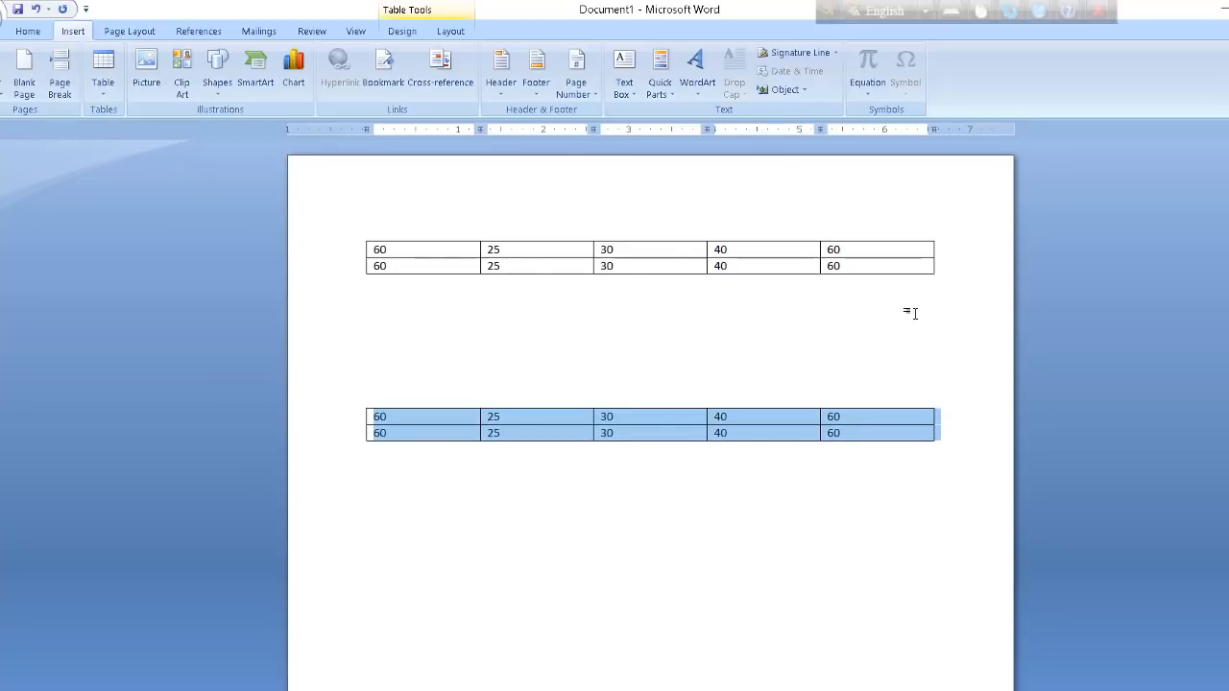
- Move the detached two rows back up until they rejoin the upper table
{"action": "key", "text": "alt+shift+Up"}
{"action": "key", "text": "alt+shift+Up"}
{"action": "key", "text": "alt+shift+Up"}
{"action": "key", "text": "alt+shift+Up"}
{"action": "key", "text": "alt+shift+Up"}
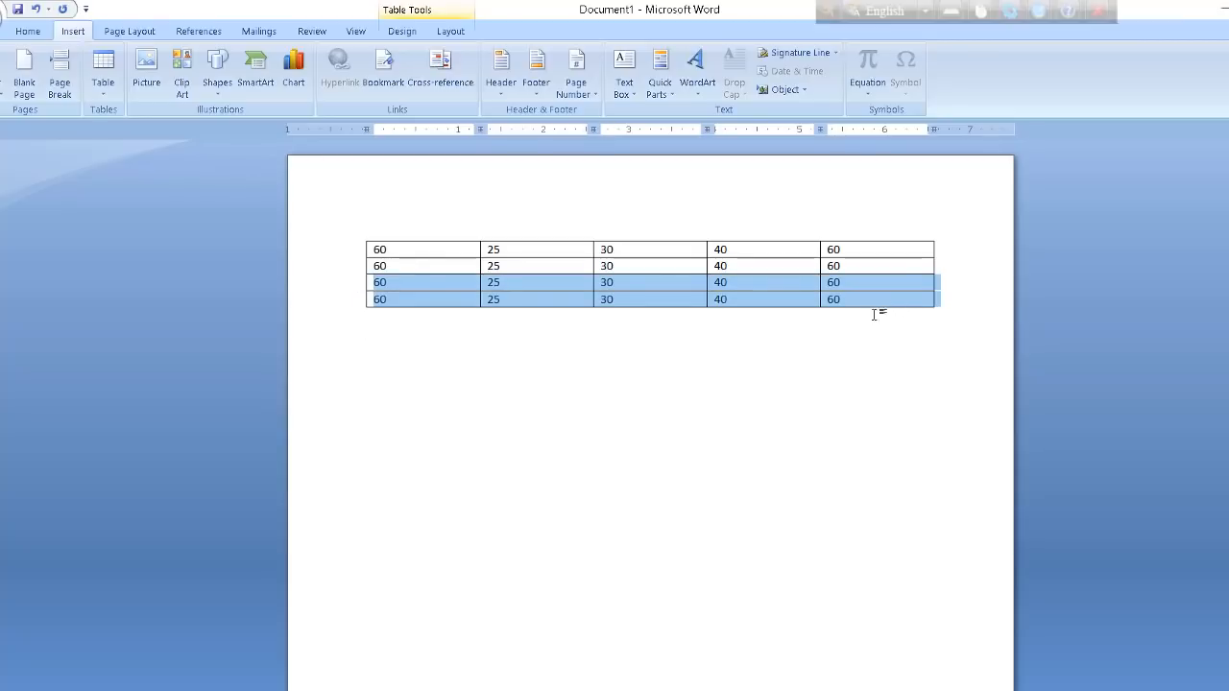
{"action": "left_click", "coordinate": [844, 303]}
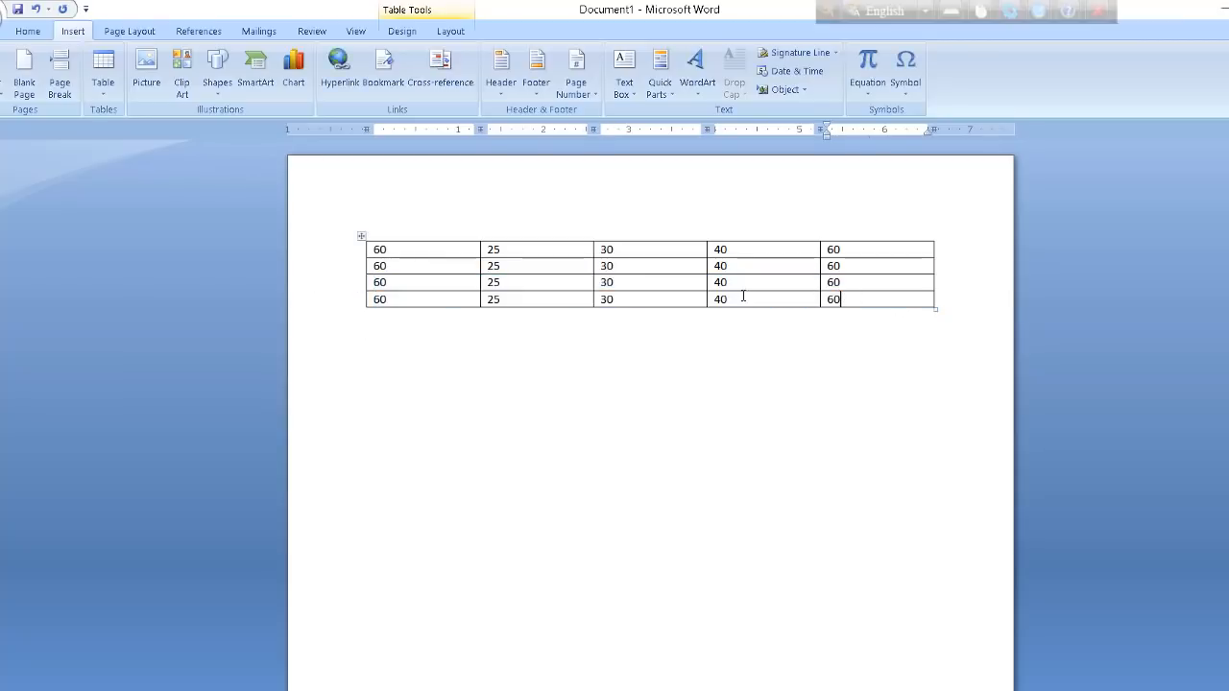
- Replace the third row's first three cells with Tanvir, Academy and Abisabi
{"action": "left_click", "coordinate": [370, 281]}
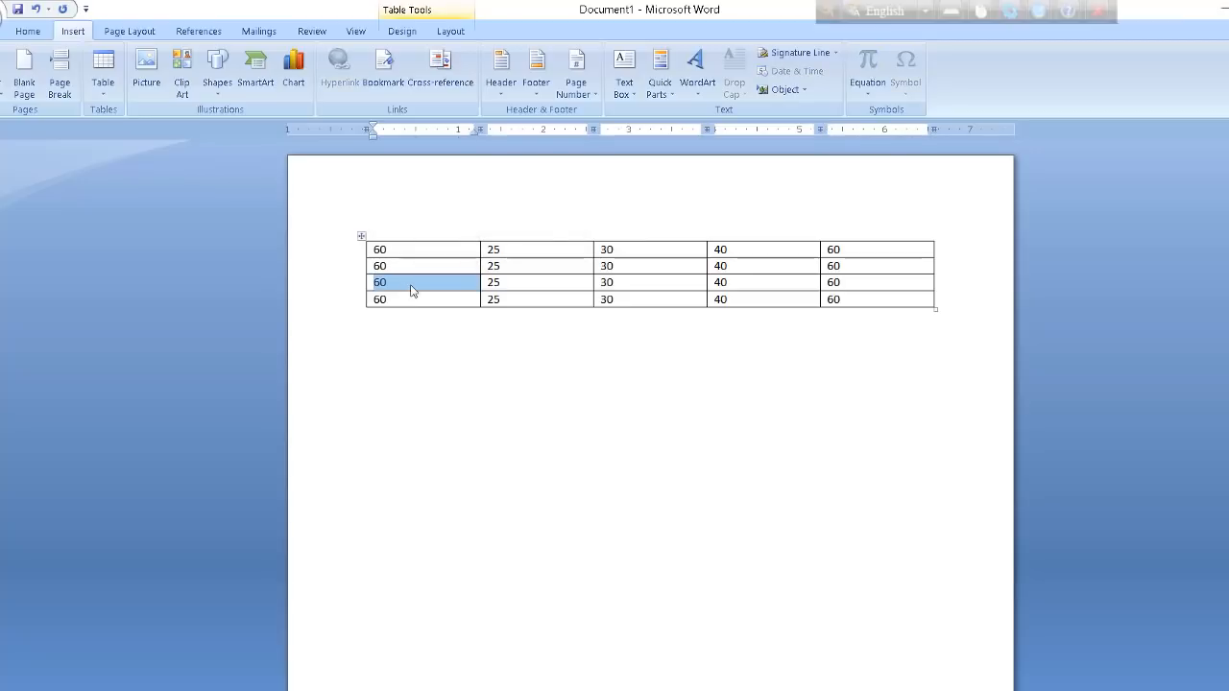
{"action": "double_click", "coordinate": [378, 282]}
{"action": "type", "text": "tanvir"}
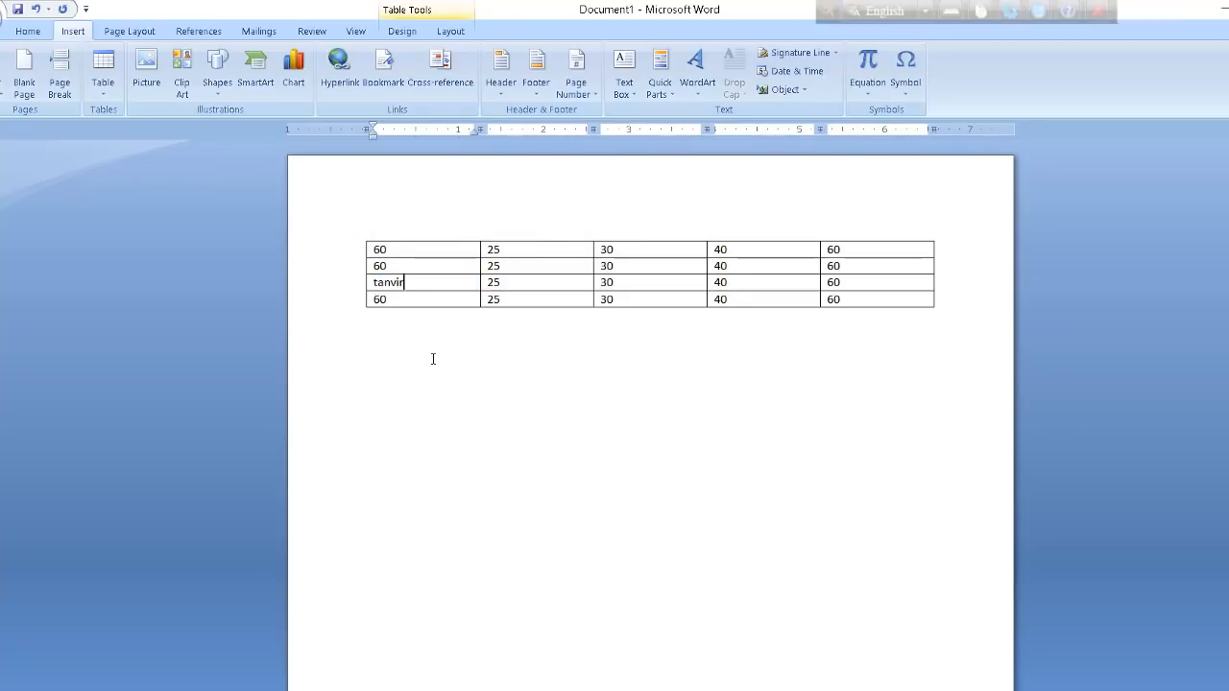
{"action": "key", "text": "Tab"}
{"action": "type", "text": "a"}
{"action": "key", "text": "BackSpace"}
{"action": "type", "text": "acade"}
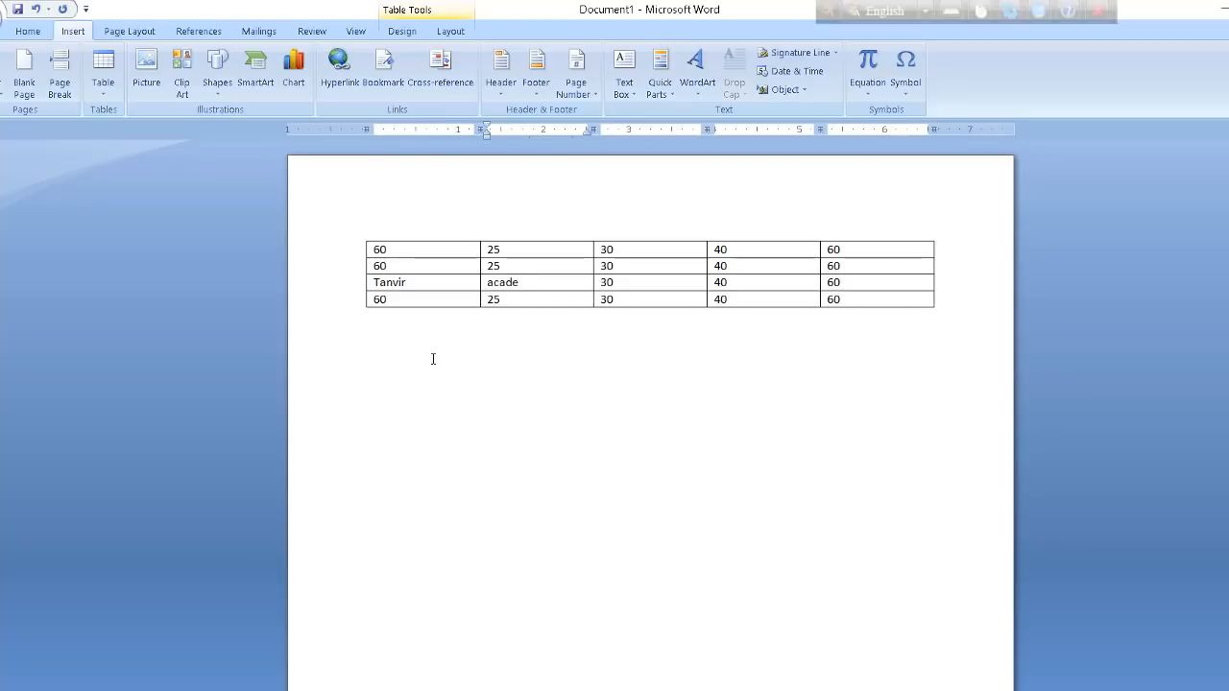
{"action": "type", "text": "my"}
{"action": "key", "text": "Tab"}
{"action": "type", "text": "abisabi"}
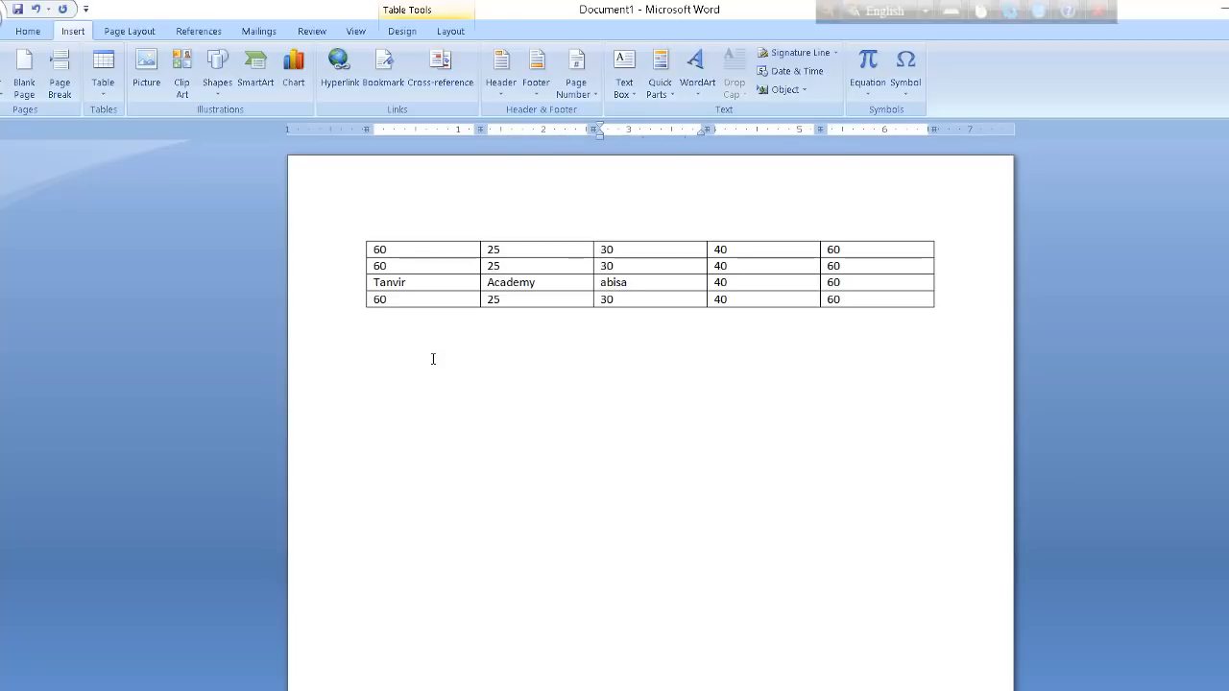
{"action": "key", "text": "Tab"}
{"action": "left_click", "coordinate": [426, 282]}
{"action": "left_click_drag", "start_coordinate": [369, 283], "coordinate": [867, 280]}
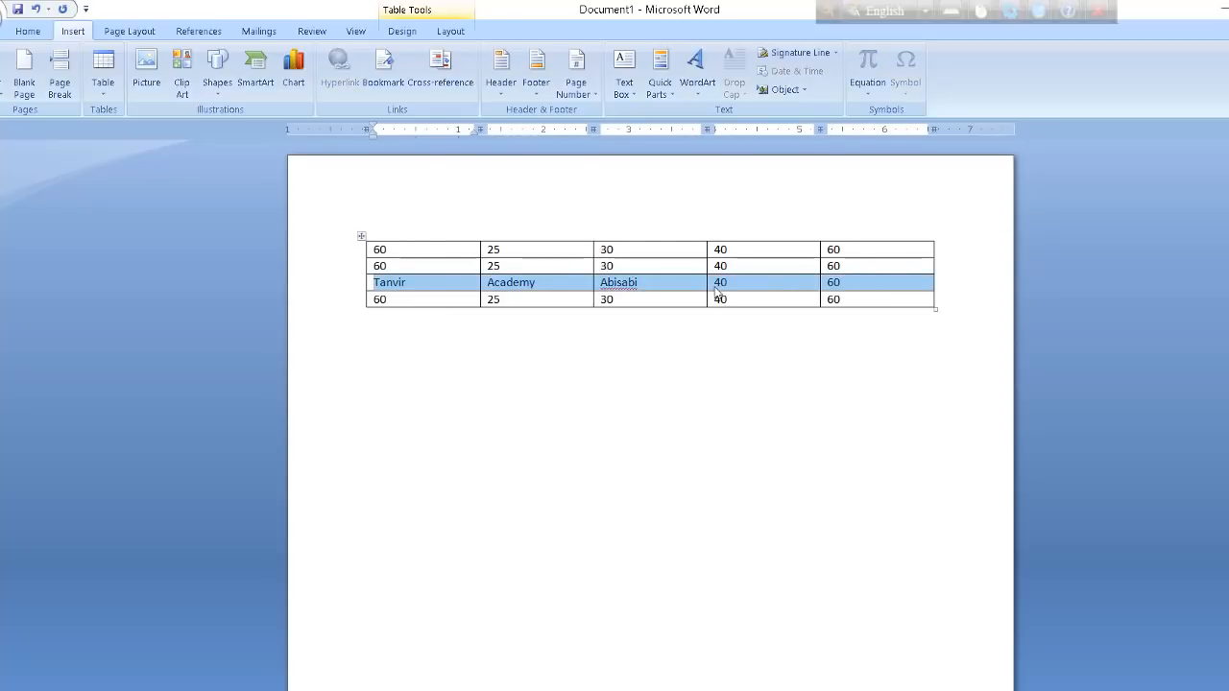
{"action": "left_click", "coordinate": [621, 300]}
{"action": "left_click_drag", "start_coordinate": [371, 282], "coordinate": [858, 285]}
{"action": "left_click_drag", "start_coordinate": [379, 248], "coordinate": [859, 249]}
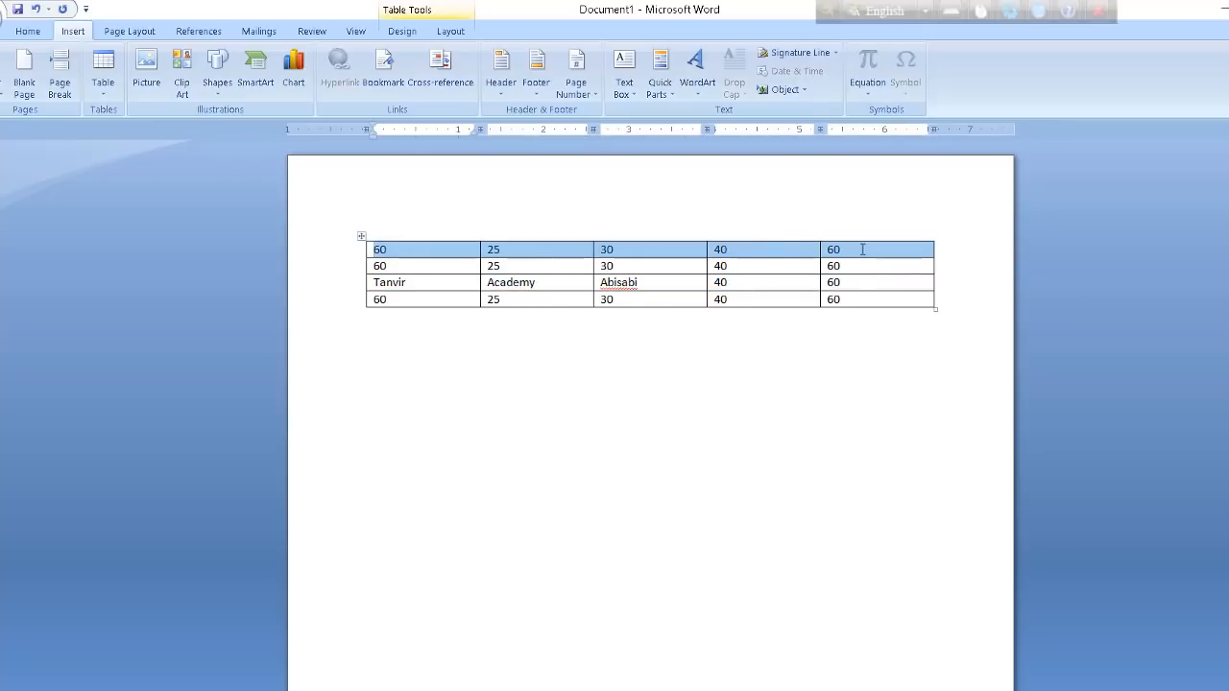
{"action": "left_click", "coordinate": [417, 285]}
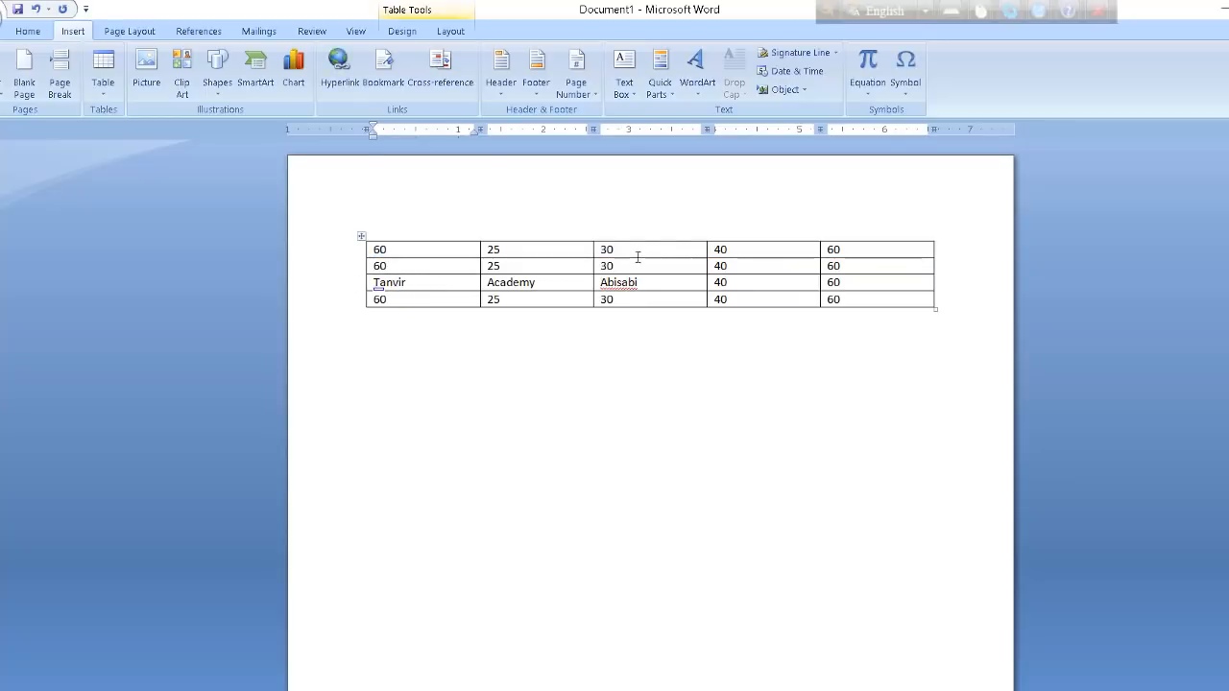
- Move the whole third row, the one containing Academy, up to become the table's first row
{"action": "left_click", "coordinate": [368, 282]}
{"action": "left_click_drag", "start_coordinate": [369, 283], "coordinate": [857, 283]}
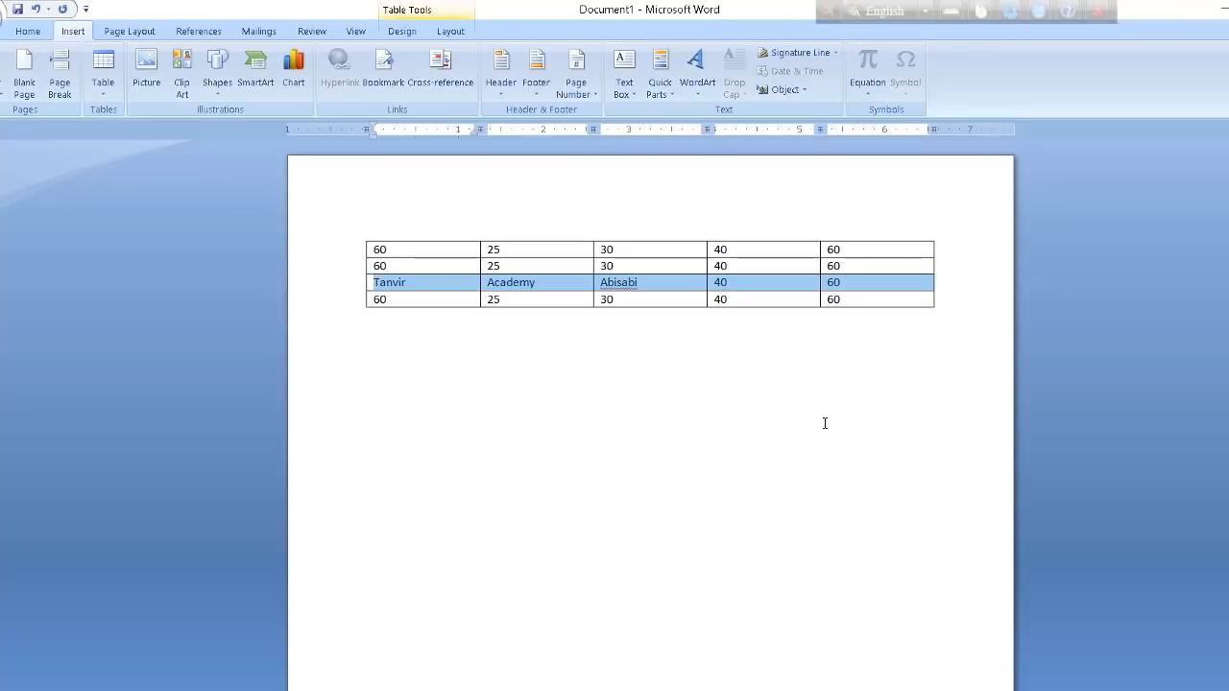
{"action": "key", "text": "alt+shift+Up"}
{"action": "key", "text": "alt+shift+Up"}
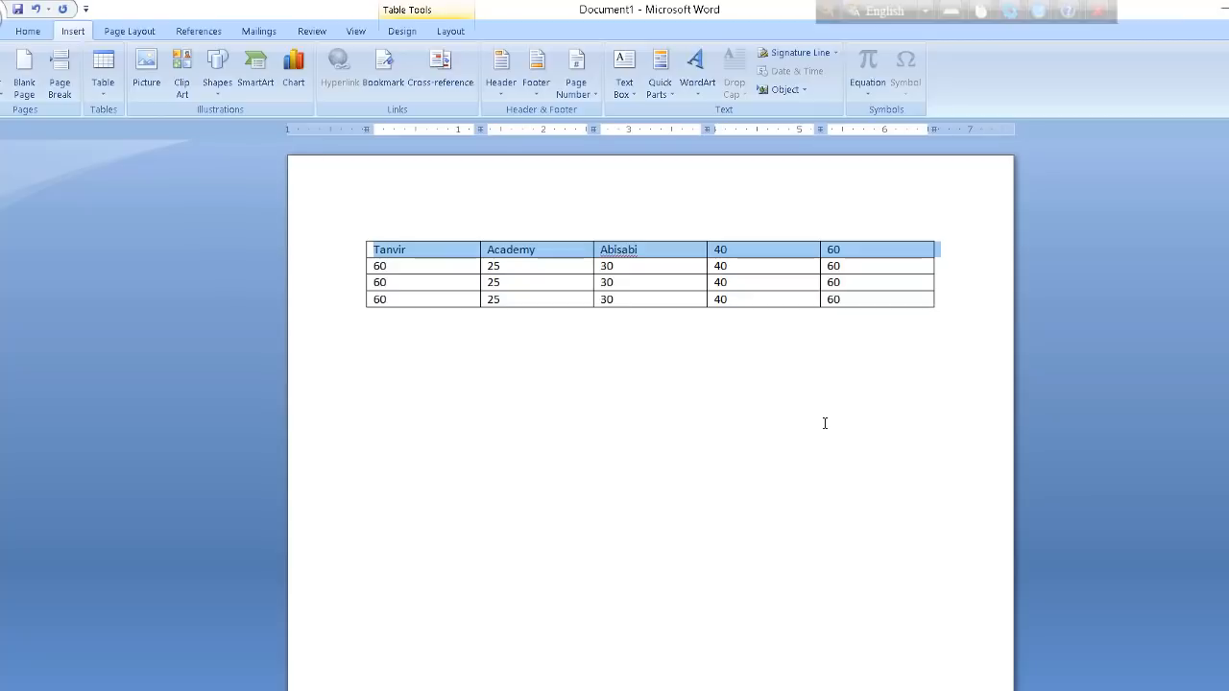
- Move the Academy row down to the end of the table and back up to the first row
{"action": "key", "text": "alt"}
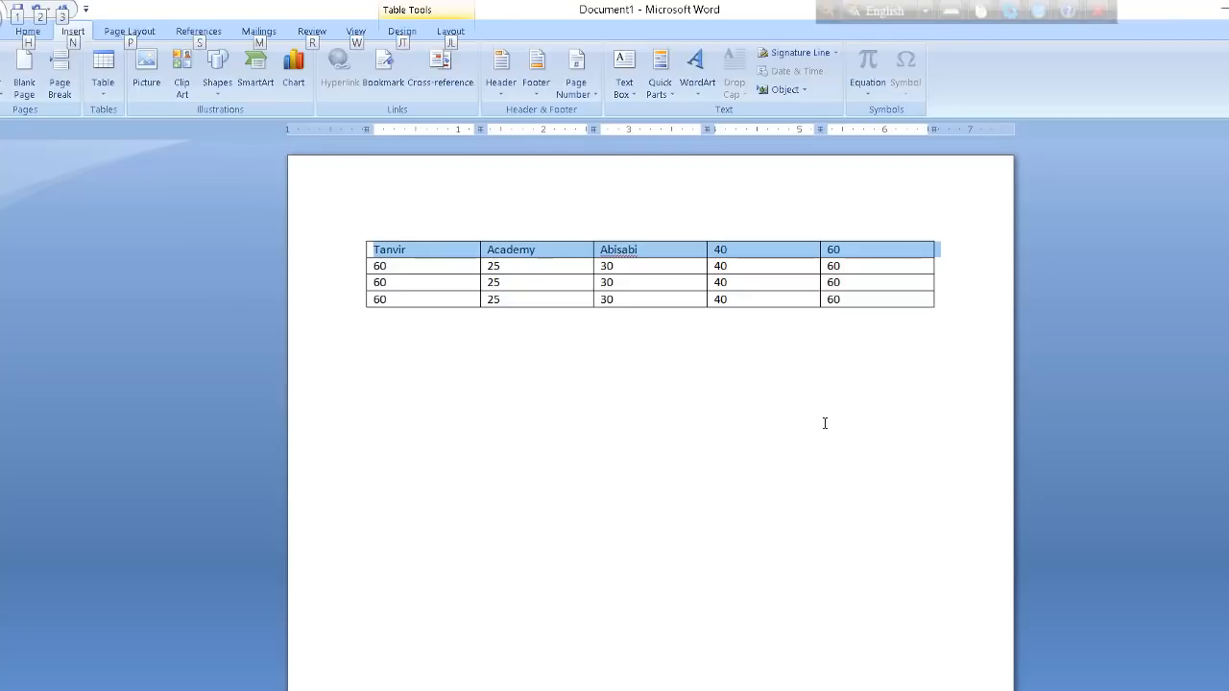
{"action": "key", "text": "alt"}
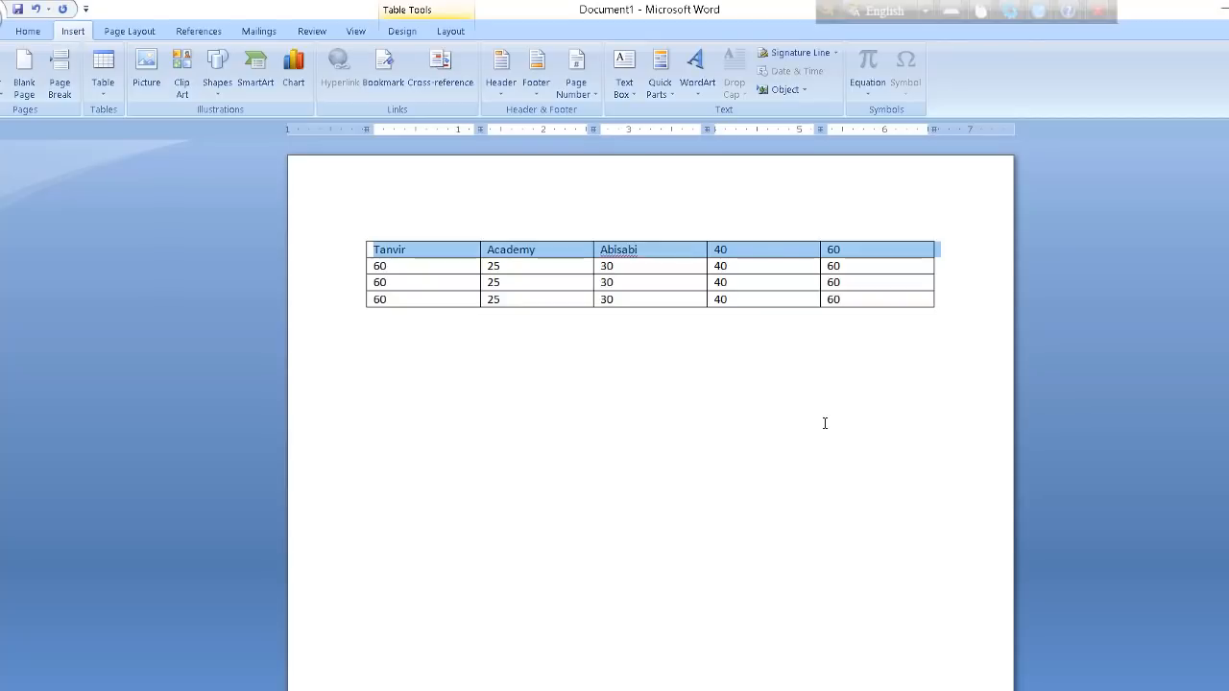
{"action": "key", "text": "alt+shift+Down"}
{"action": "key", "text": "alt+shift+Down"}
{"action": "key", "text": "alt+shift+Down"}
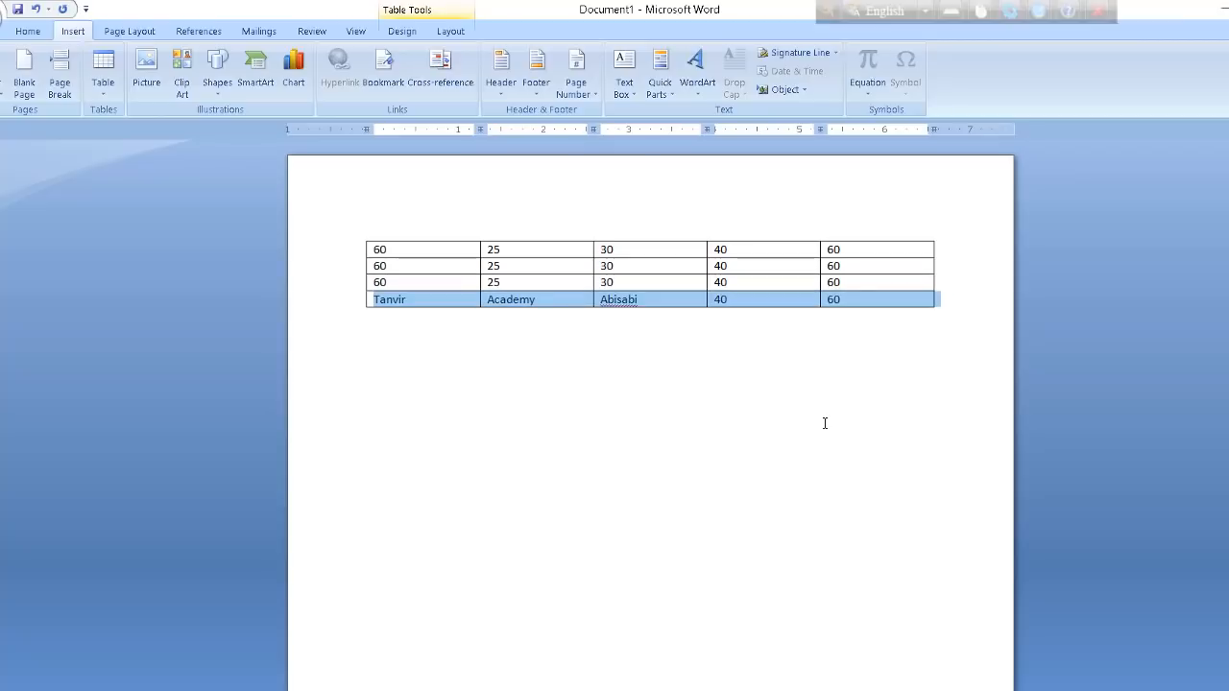
{"action": "key", "text": "alt+shift+Up"}
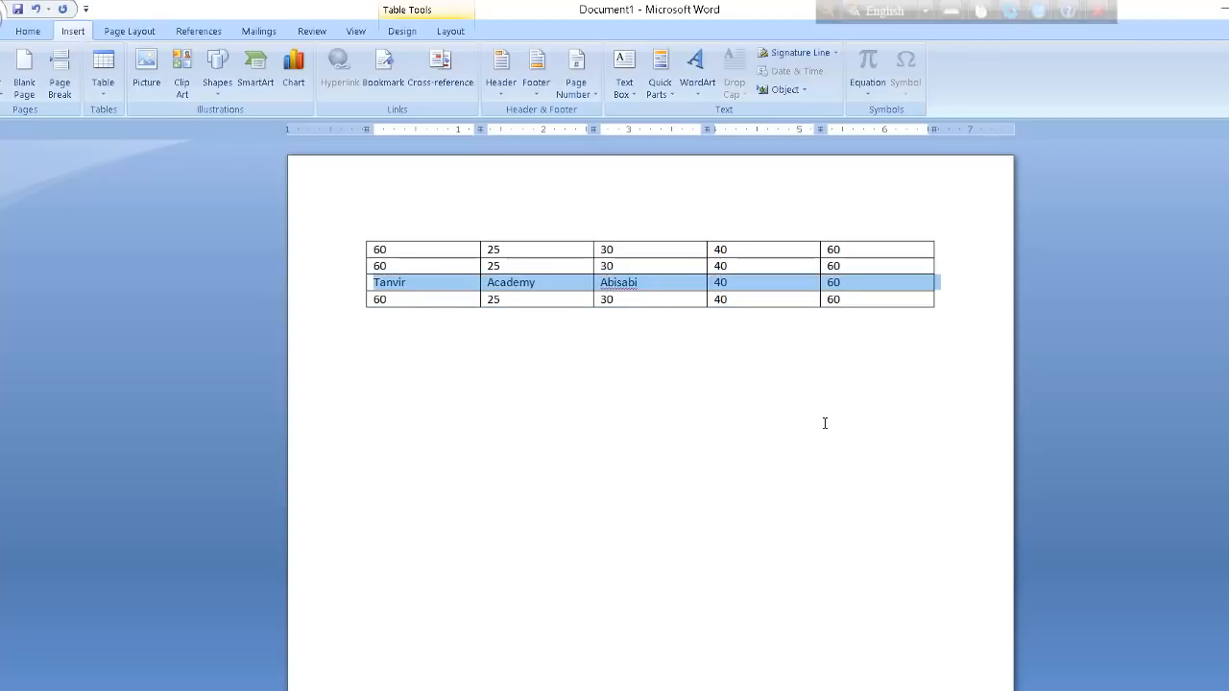
{"action": "key", "text": "alt+shift+Up"}
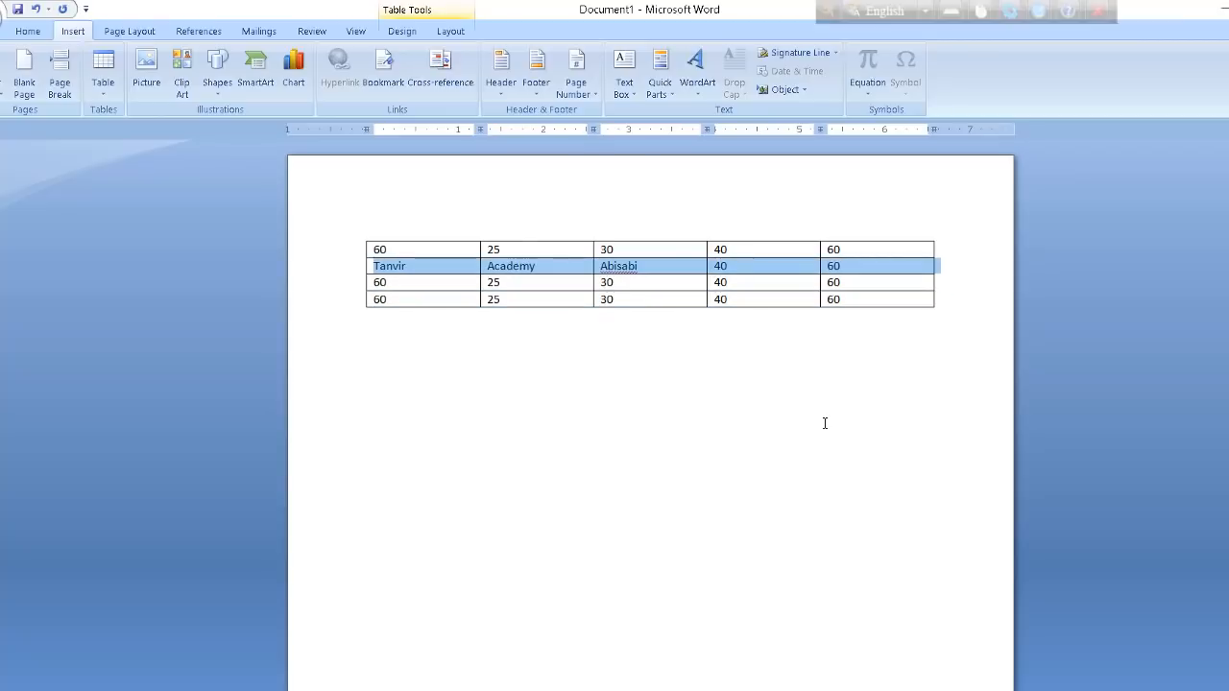
{"action": "key", "text": "alt+shift+Up"}
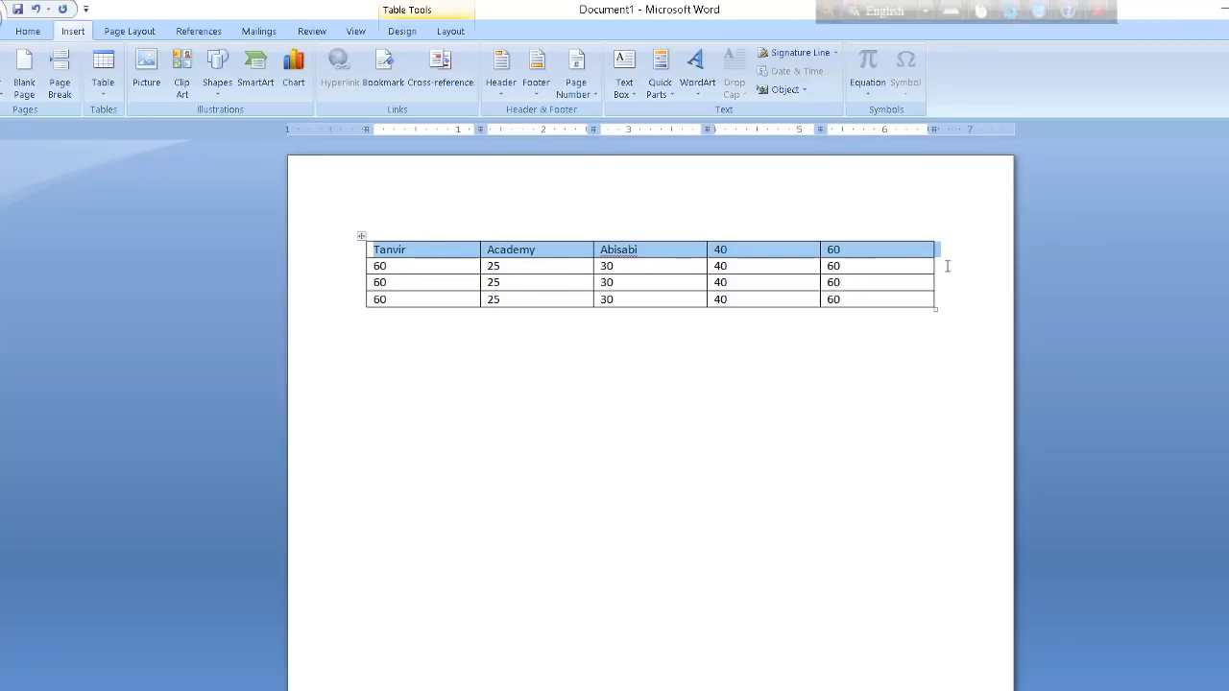
{"action": "left_click", "coordinate": [868, 266]}
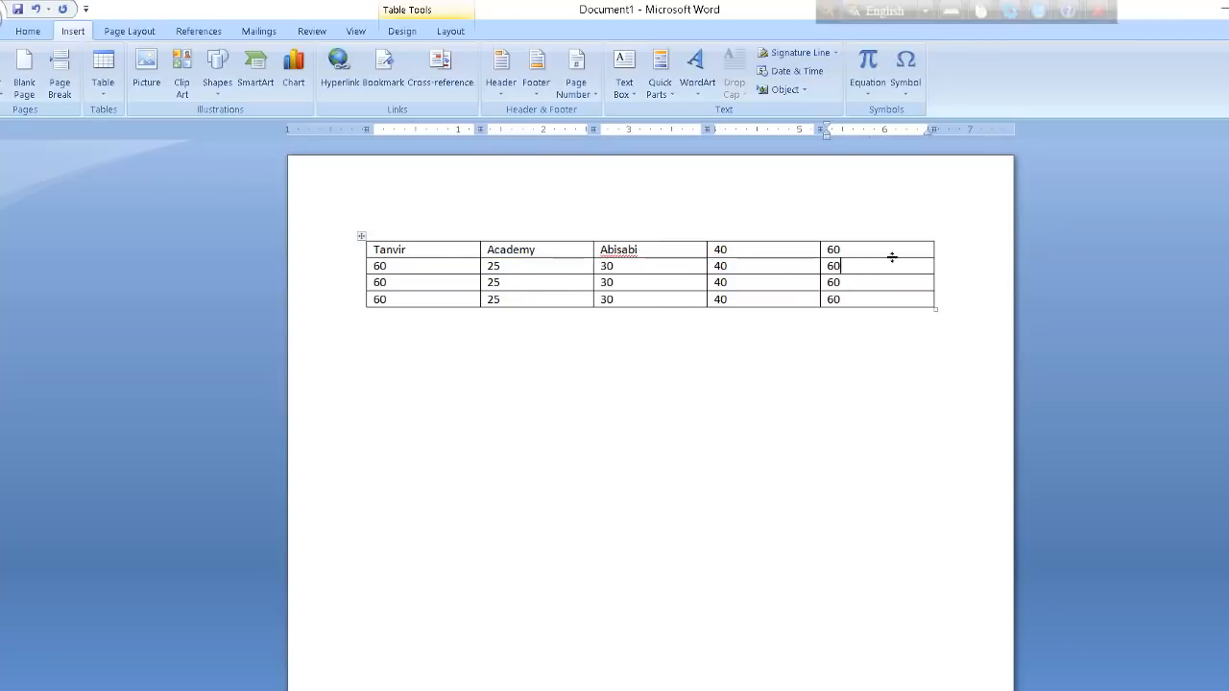
{"action": "left_click_drag", "start_coordinate": [892, 255], "coordinate": [883, 264]}
{"action": "left_click_drag", "start_coordinate": [381, 257], "coordinate": [847, 273]}
{"action": "left_click", "coordinate": [431, 285]}
{"action": "left_click_drag", "start_coordinate": [455, 279], "coordinate": [870, 297]}
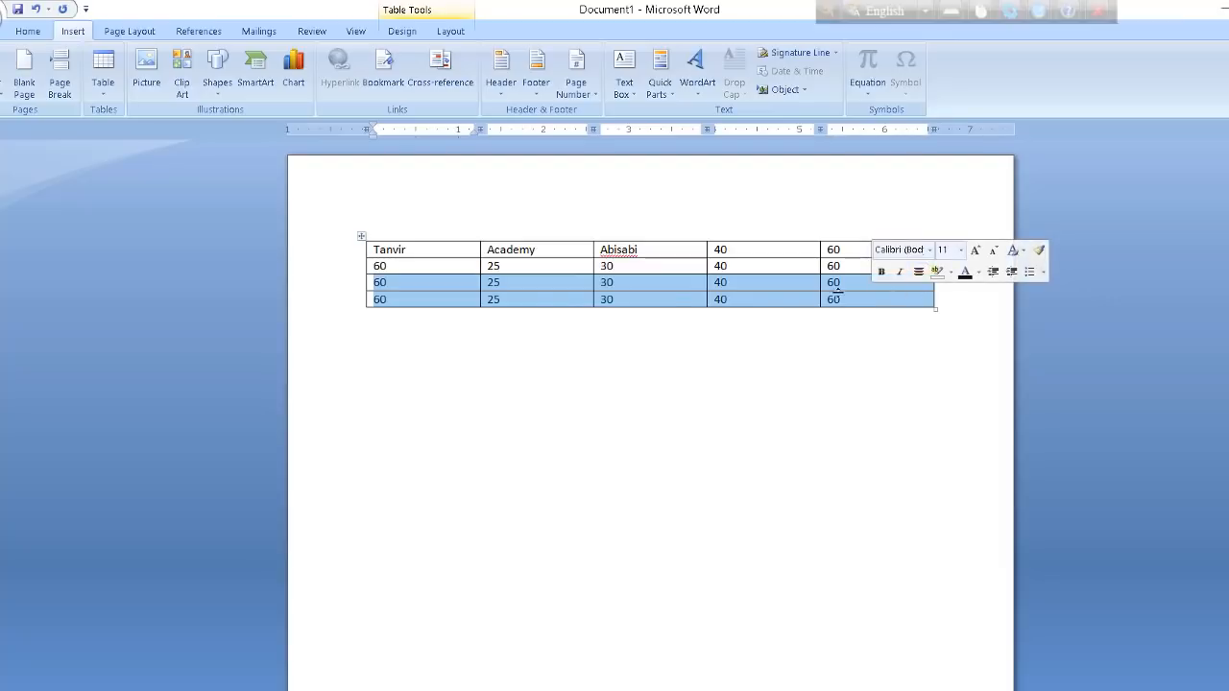
{"action": "left_click", "coordinate": [439, 266]}
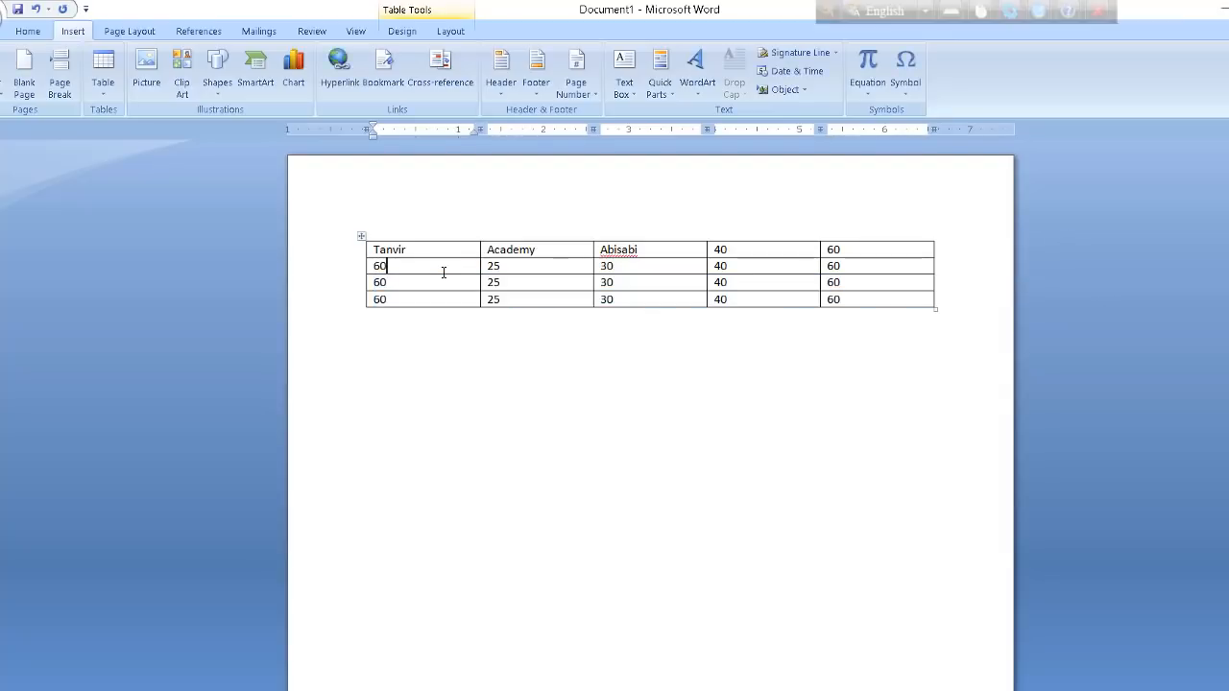
- Insert an empty row after the second row and another after the number row that follows it
{"action": "left_click", "coordinate": [941, 265]}
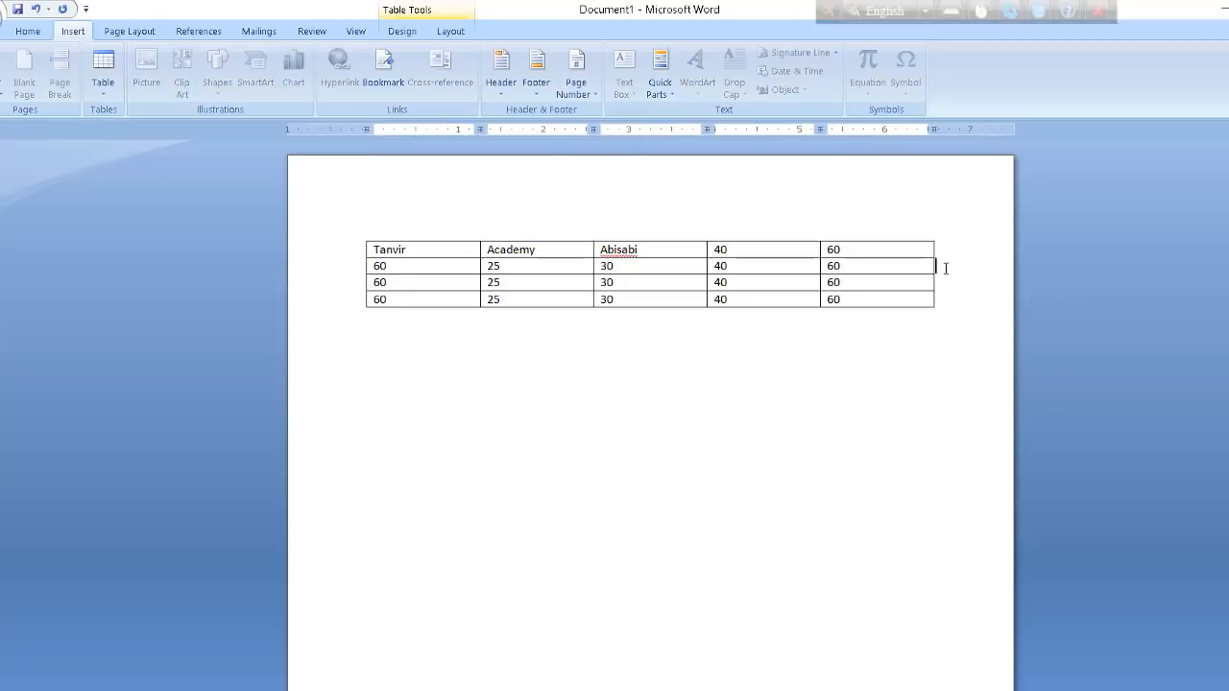
{"action": "key", "text": "Return"}
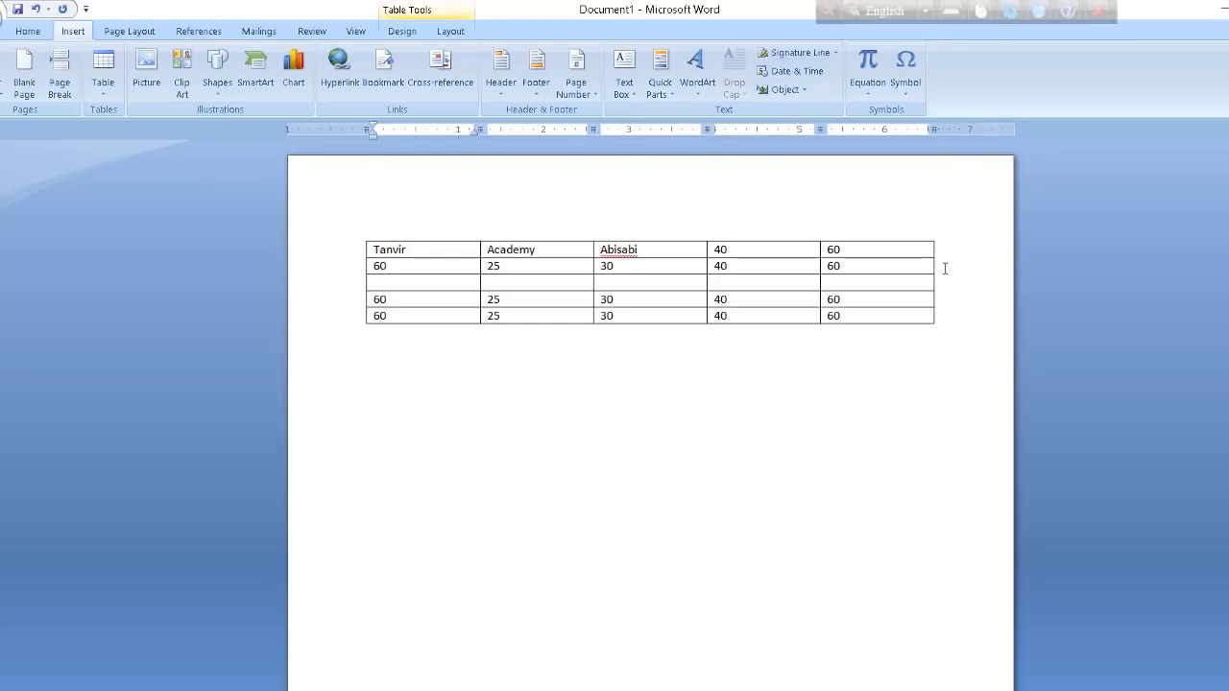
{"action": "left_click", "coordinate": [940, 299]}
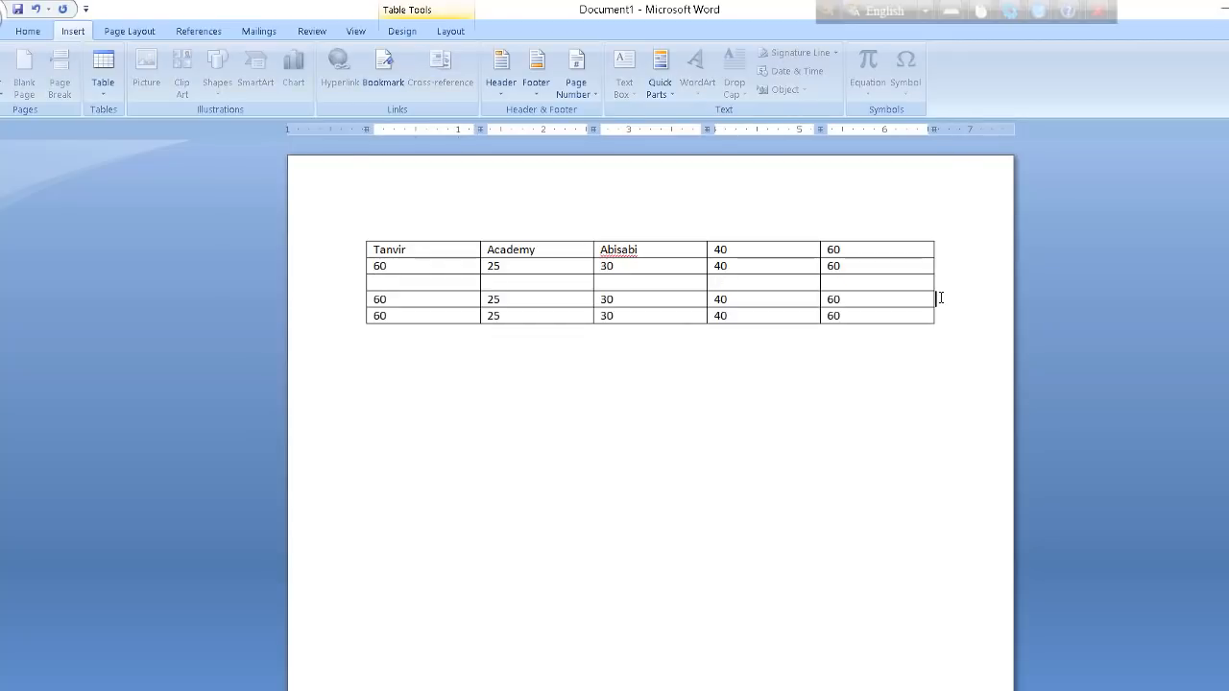
{"action": "key", "text": "Return"}
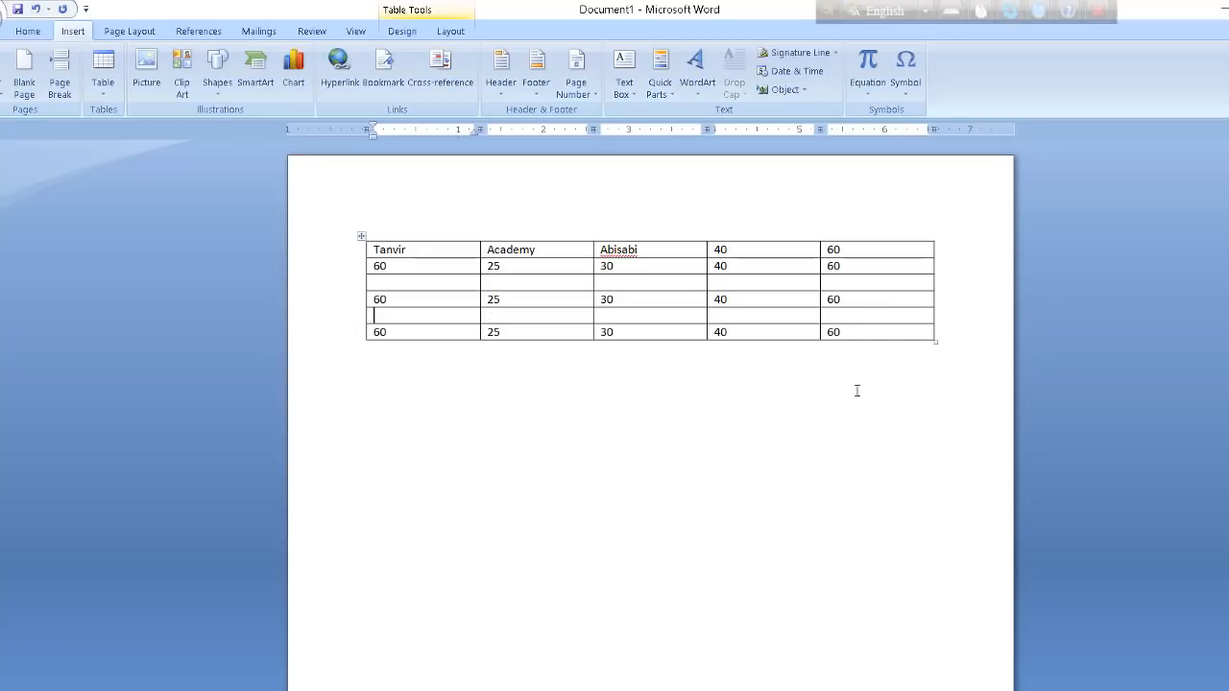
{"action": "left_click", "coordinate": [687, 451]}
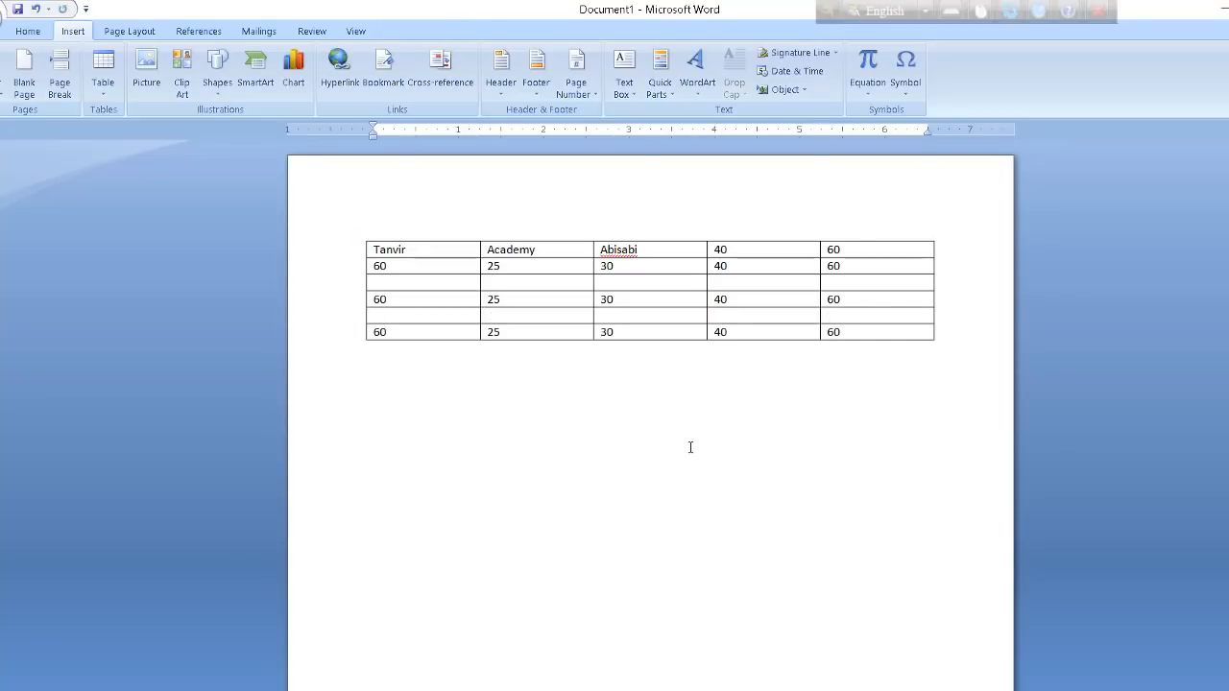